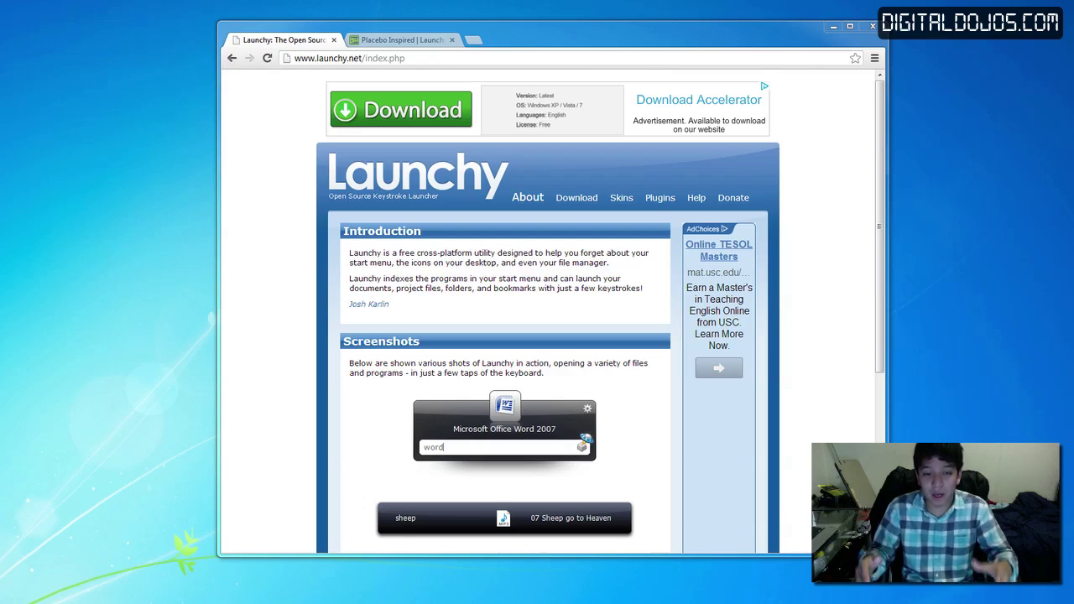
# - Open Launchy's download page and look through the amounts offered in both pay-what-you-want lists
pyautogui.moveTo(878, 156); pyautogui.dragTo(883, 262)
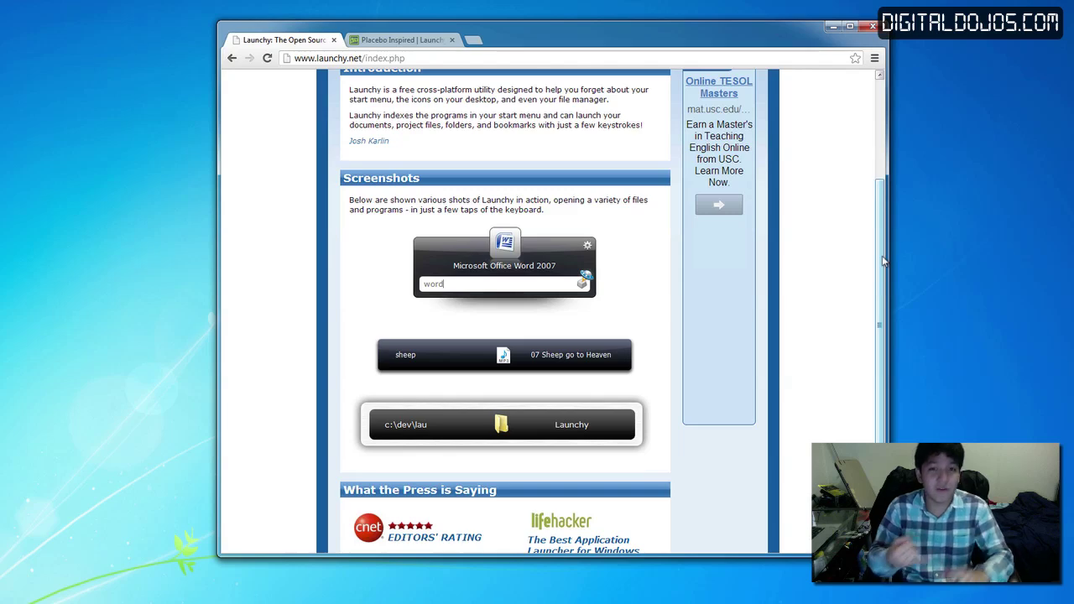
pyautogui.moveTo(883, 262); pyautogui.dragTo(882, 195)
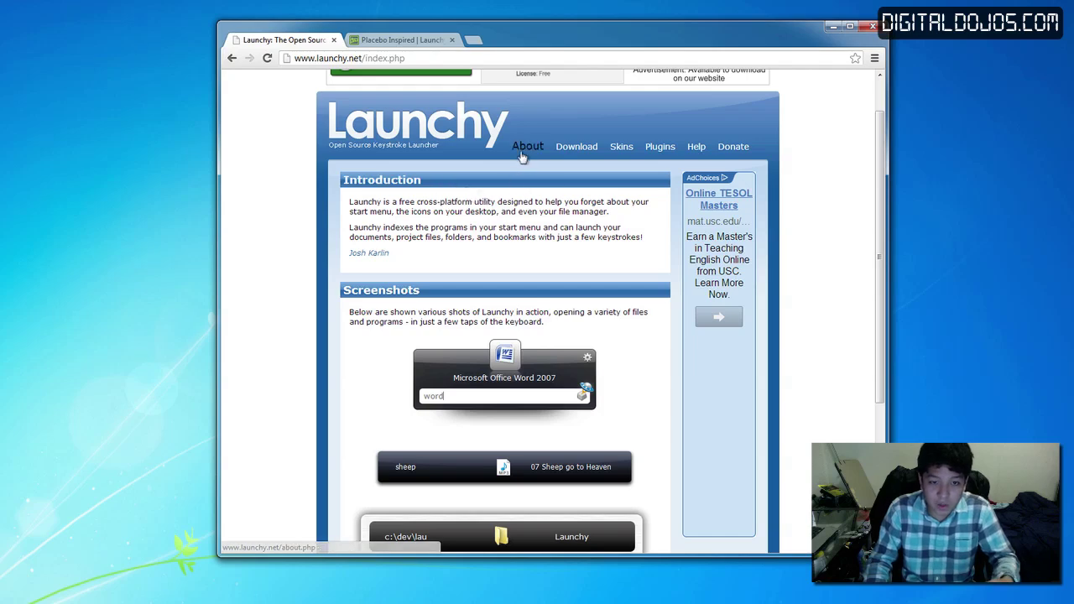
pyautogui.click(571, 155)
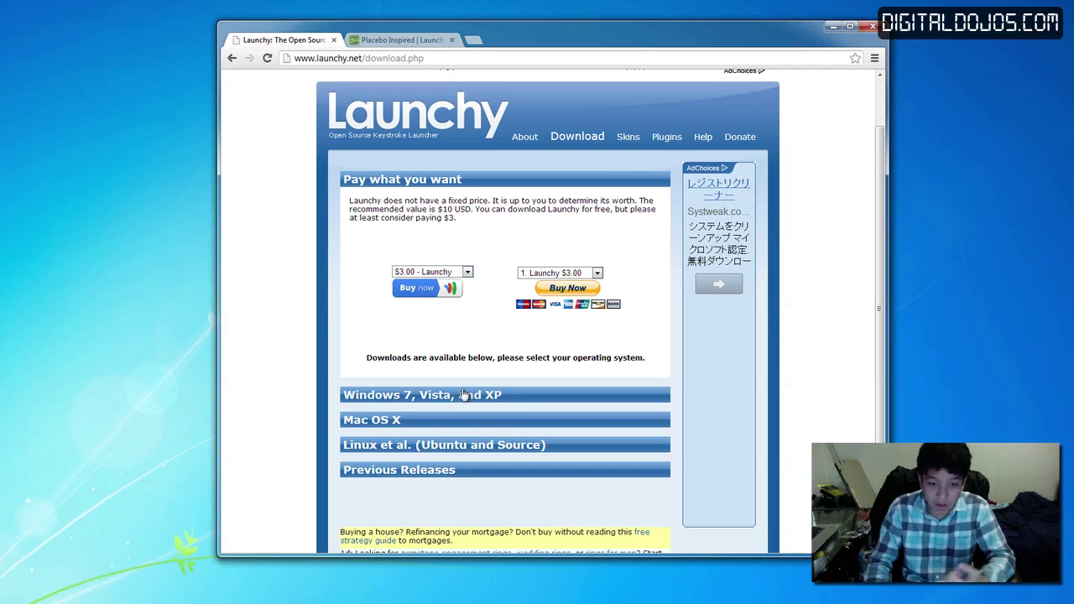
pyautogui.click(468, 273)
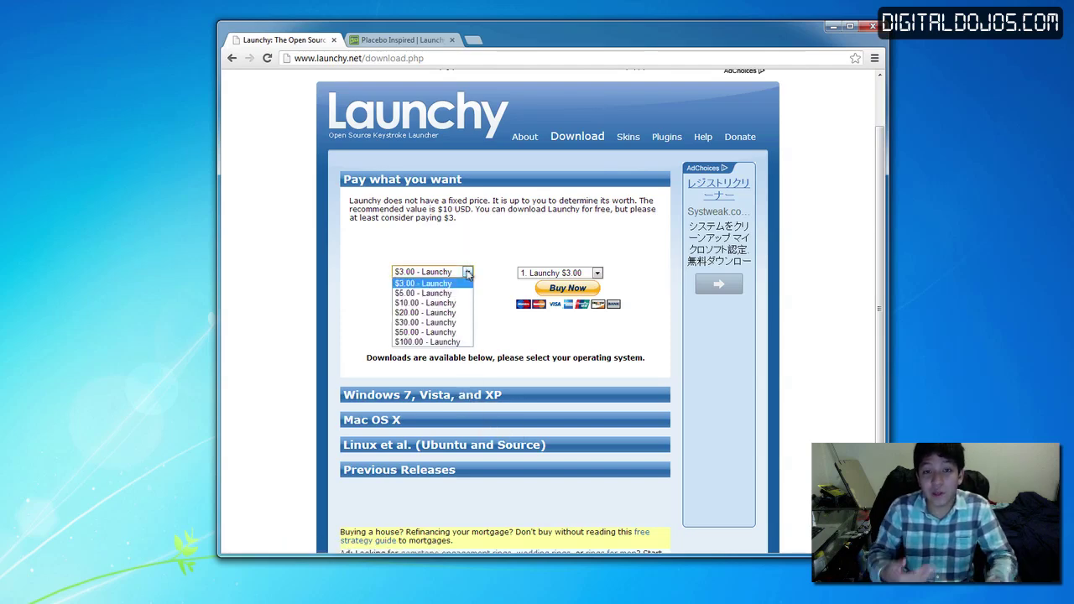
pyautogui.click(539, 285)
pyautogui.click(540, 274)
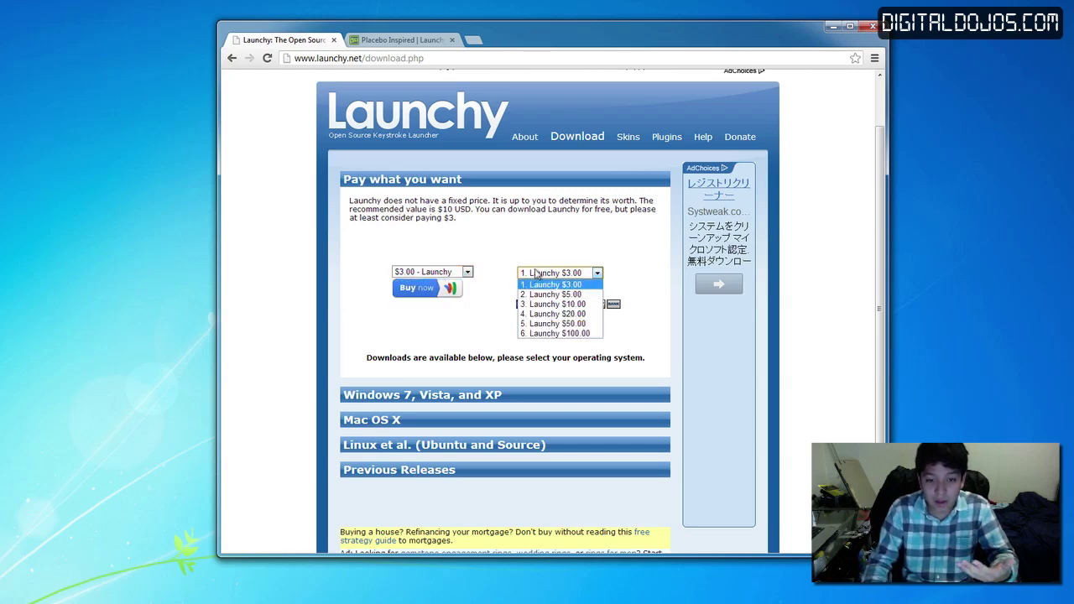
pyautogui.click(585, 222)
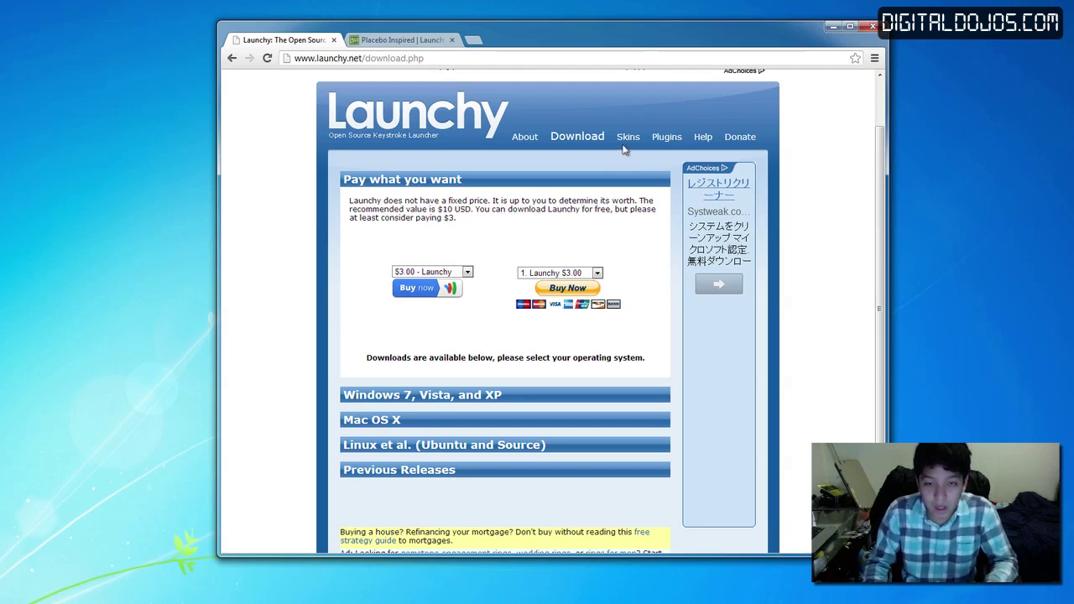
# - Minimize the browser, launch Google Chrome by entering "chrome" in Launchy, and close the new window
pyautogui.click(833, 27)
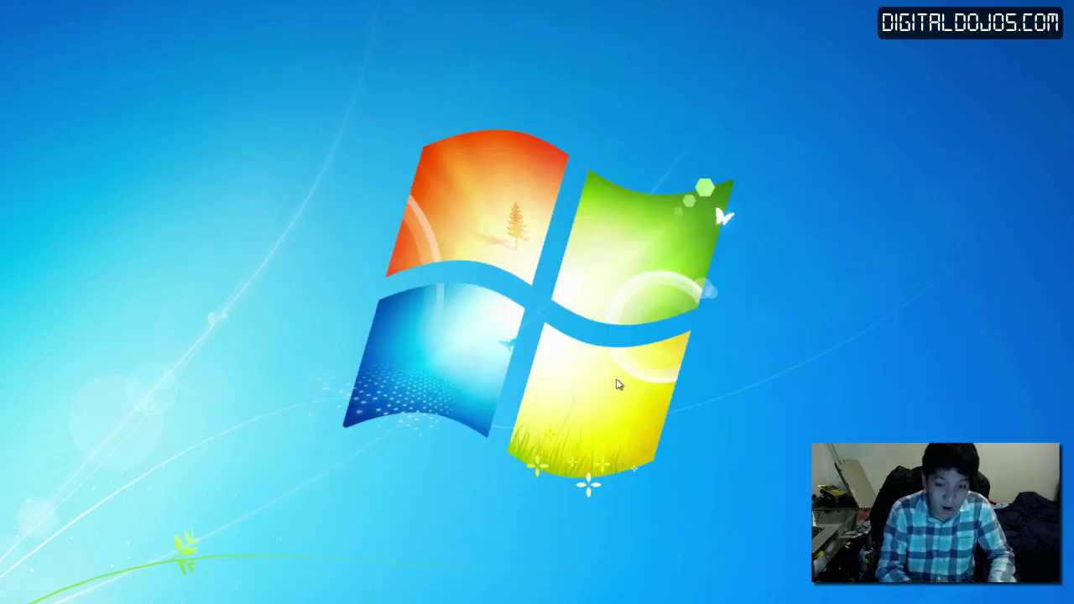
pyautogui.hotkey('alt', 'space')
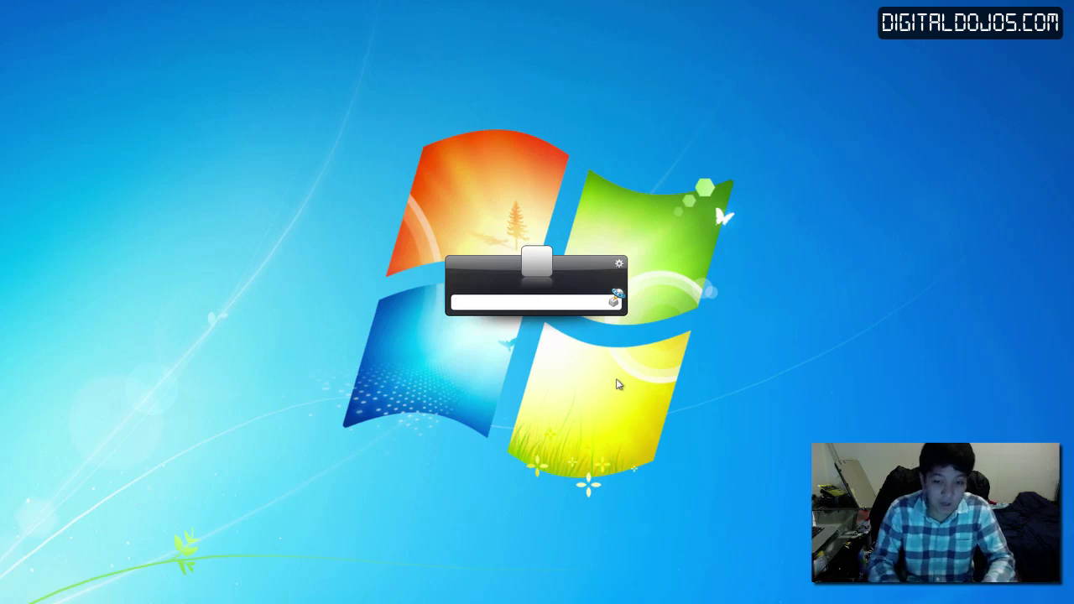
pyautogui.write('chrome')
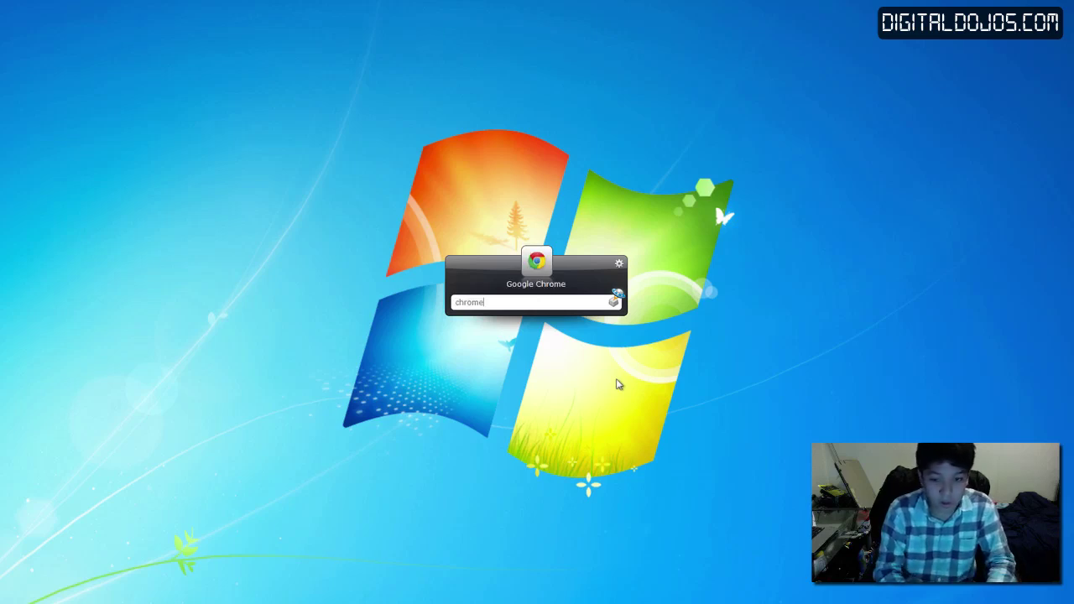
pyautogui.press('Return')
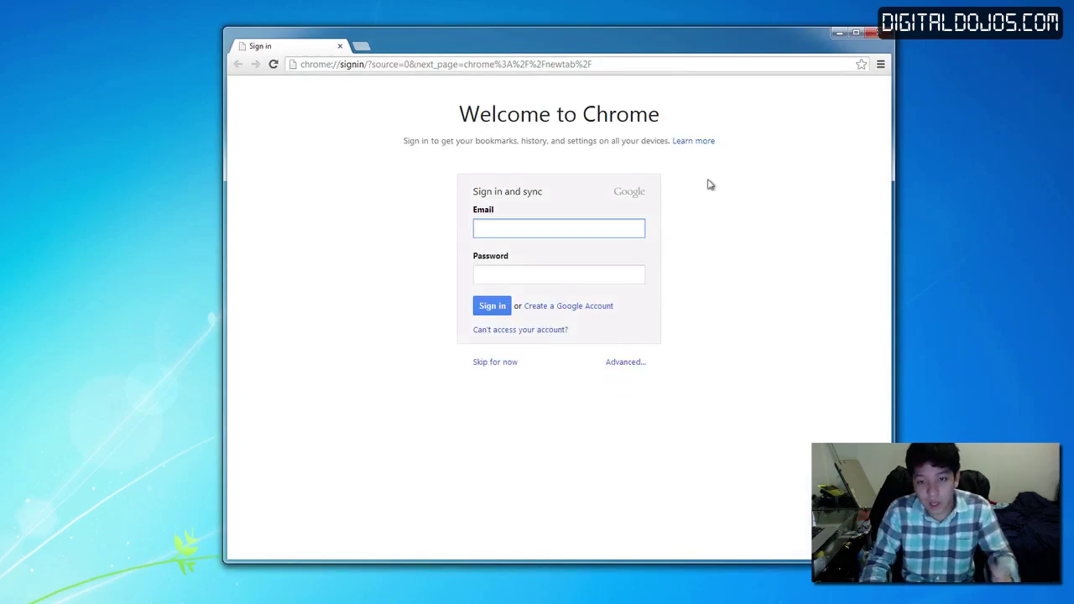
pyautogui.click(875, 31)
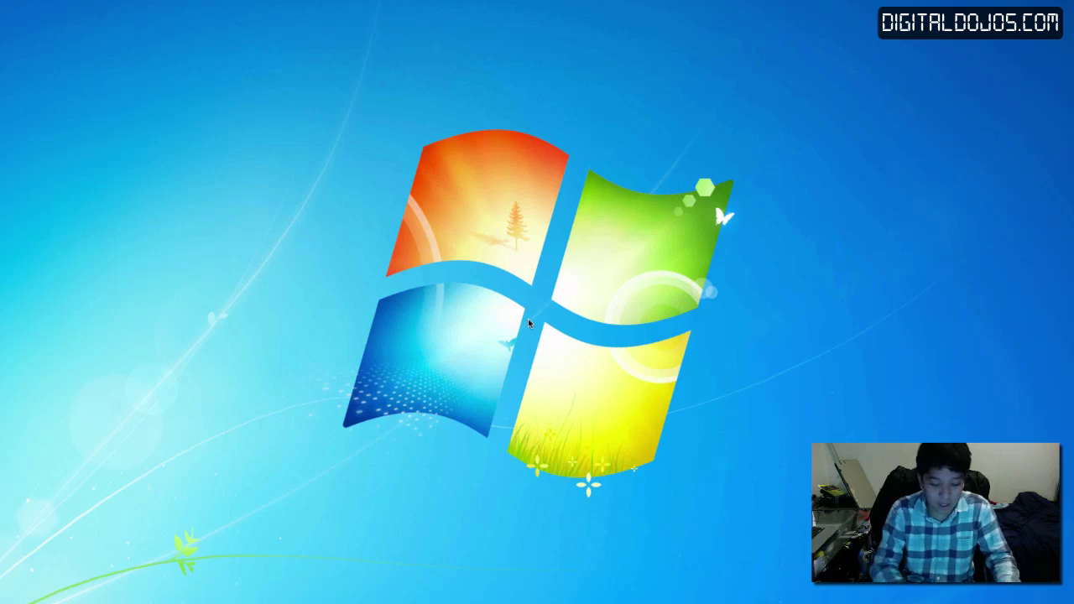
# - Calculate 8*8 and 10046235+3463463 in Launchy, clearing the entry after each calculation
pyautogui.hotkey('alt', 'space')
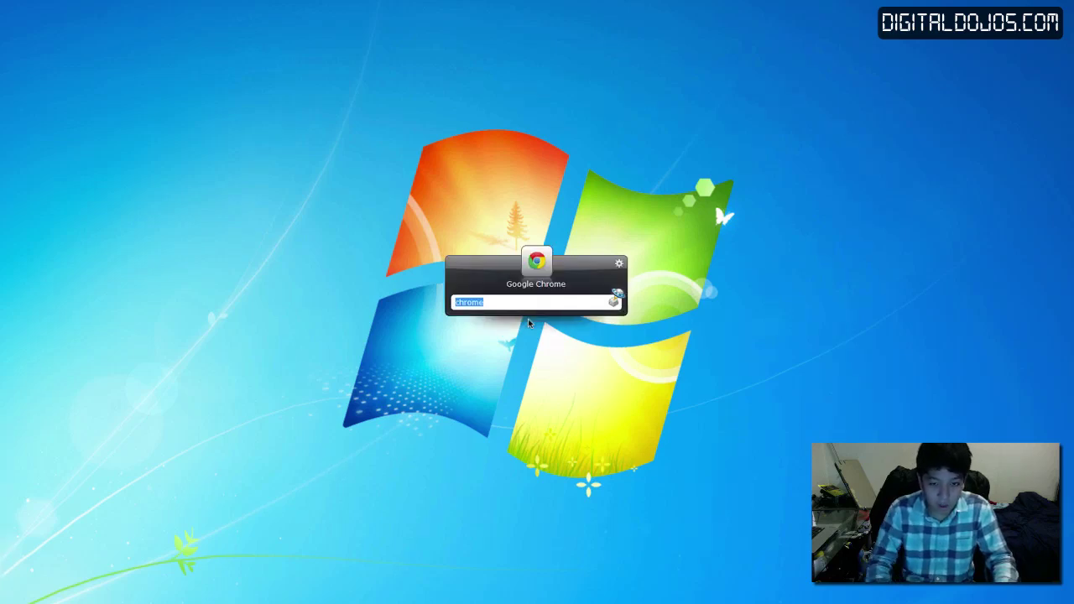
pyautogui.press('BackSpace')
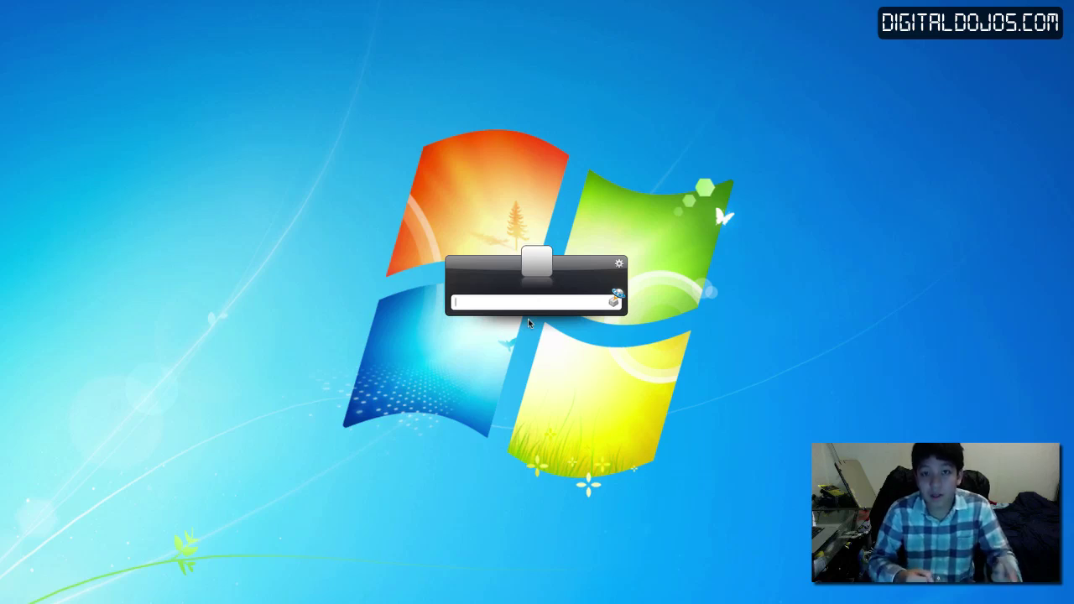
pyautogui.write('8*8')
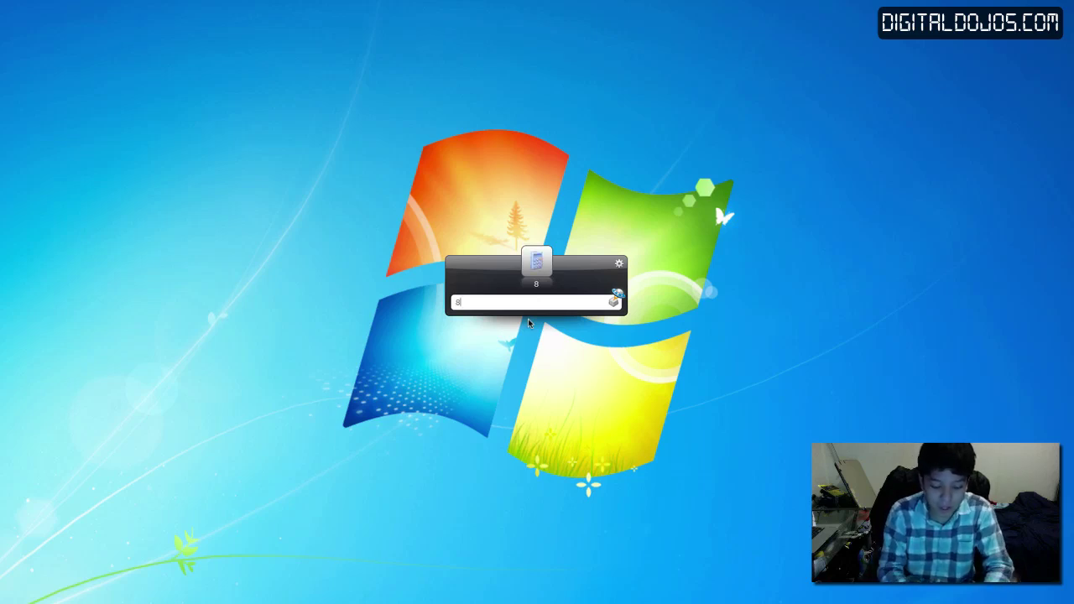
pyautogui.press('BackSpace')
pyautogui.press('BackSpace')
pyautogui.press('BackSpace')
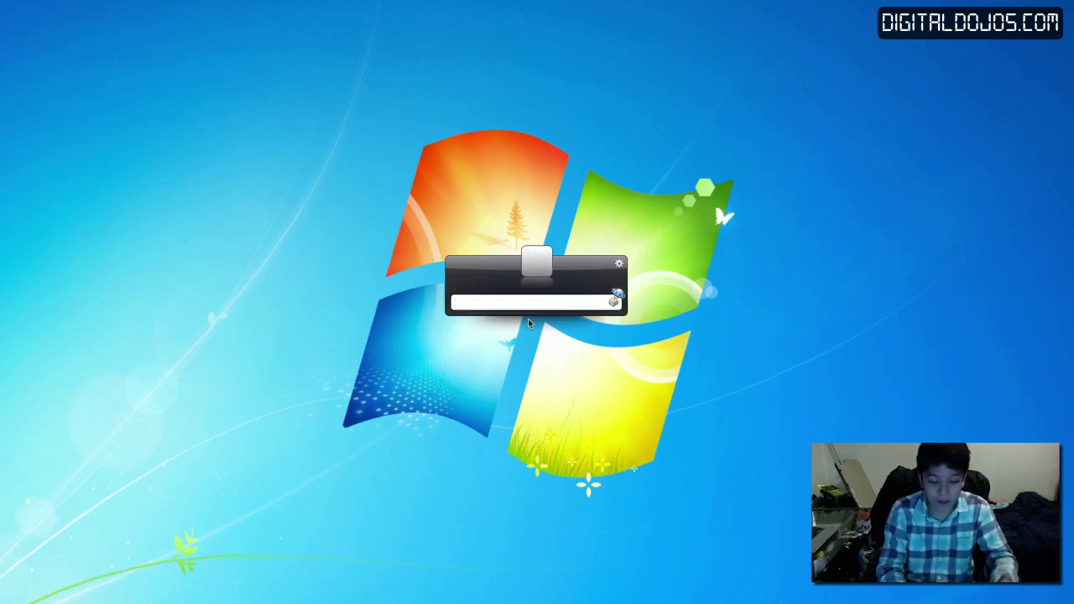
pyautogui.write('1004')
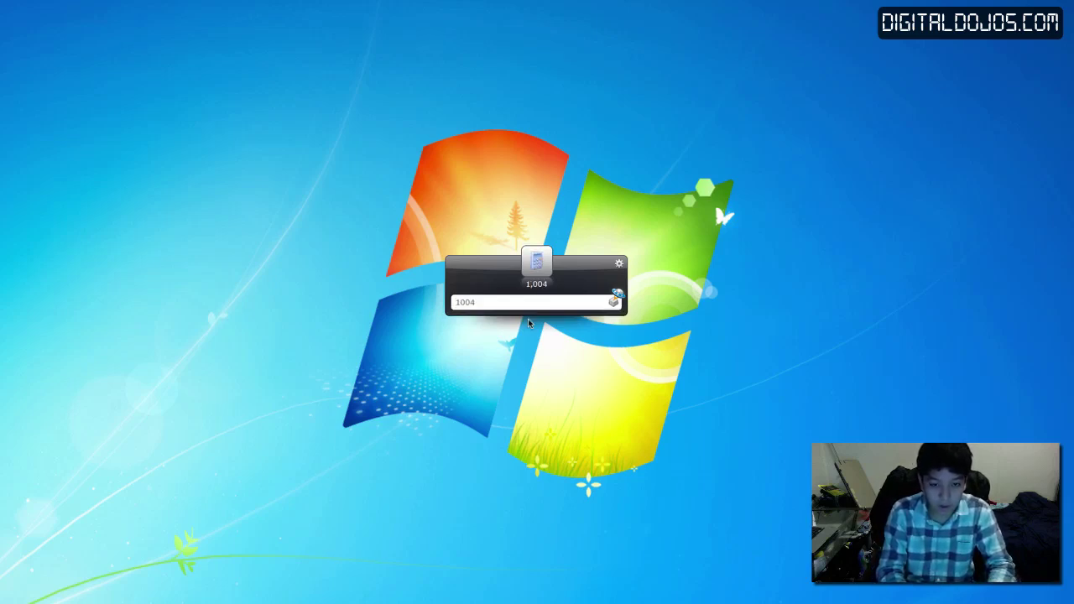
pyautogui.write('6235+3463463')
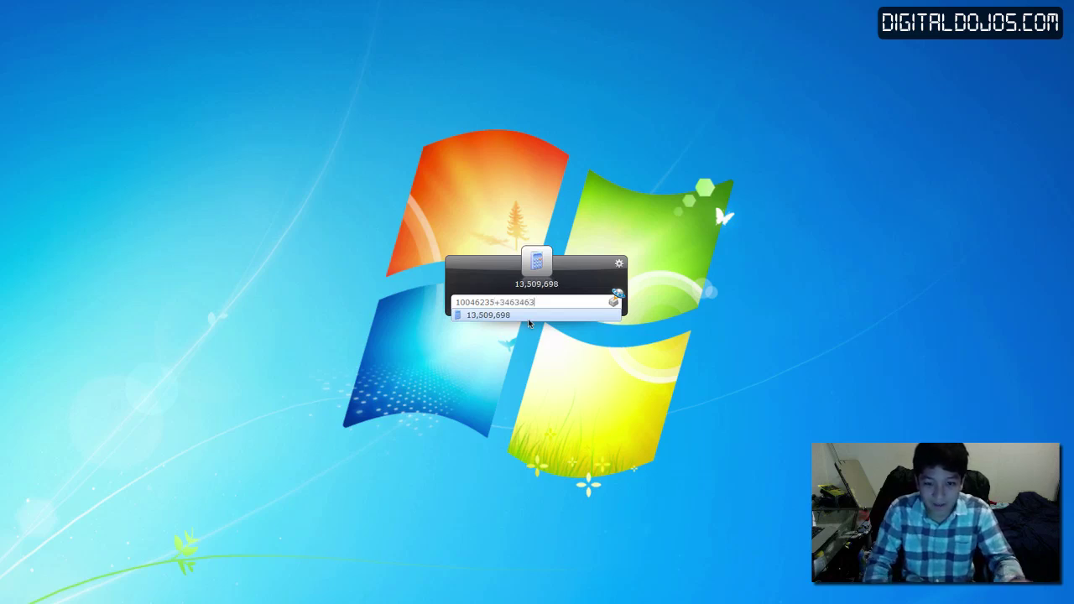
pyautogui.hotkey('ctrl', 'a')
pyautogui.press('BackSpace')
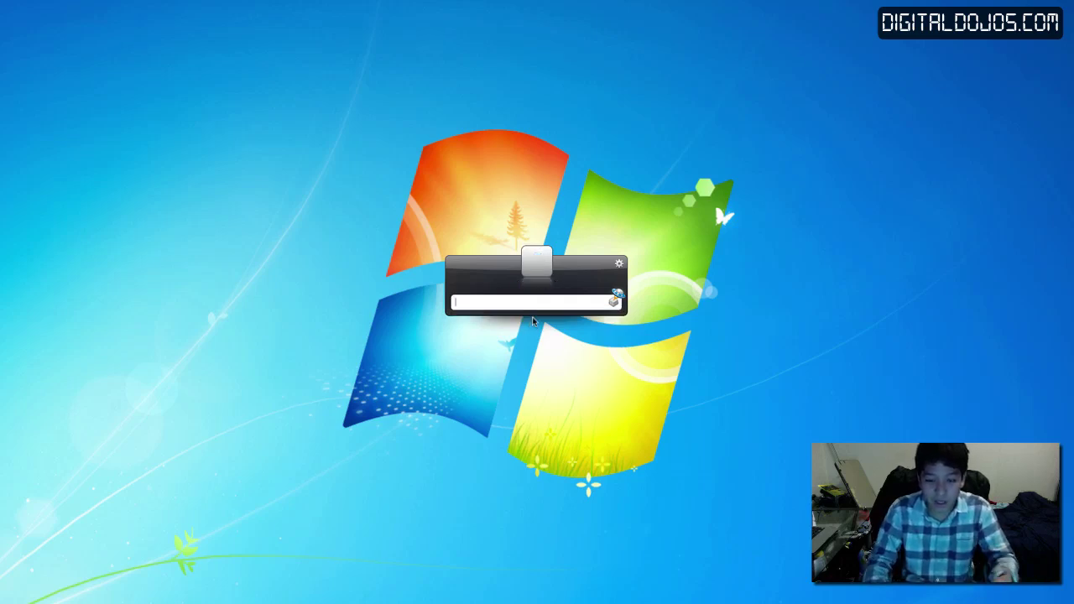
# - Open Launchy's options and review the General settings
pyautogui.click(620, 265)
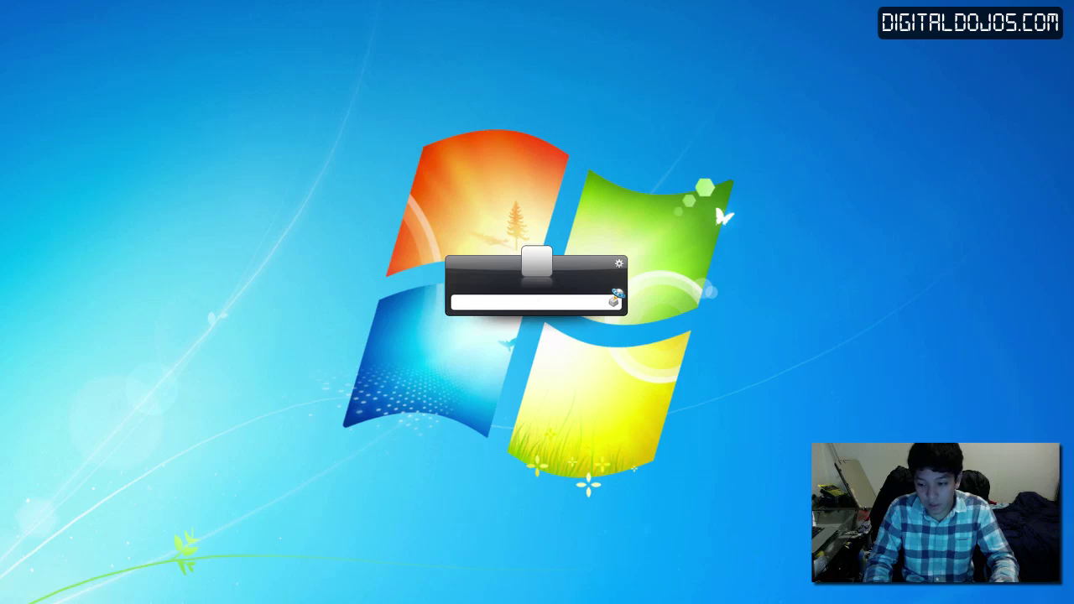
pyautogui.click(621, 266)
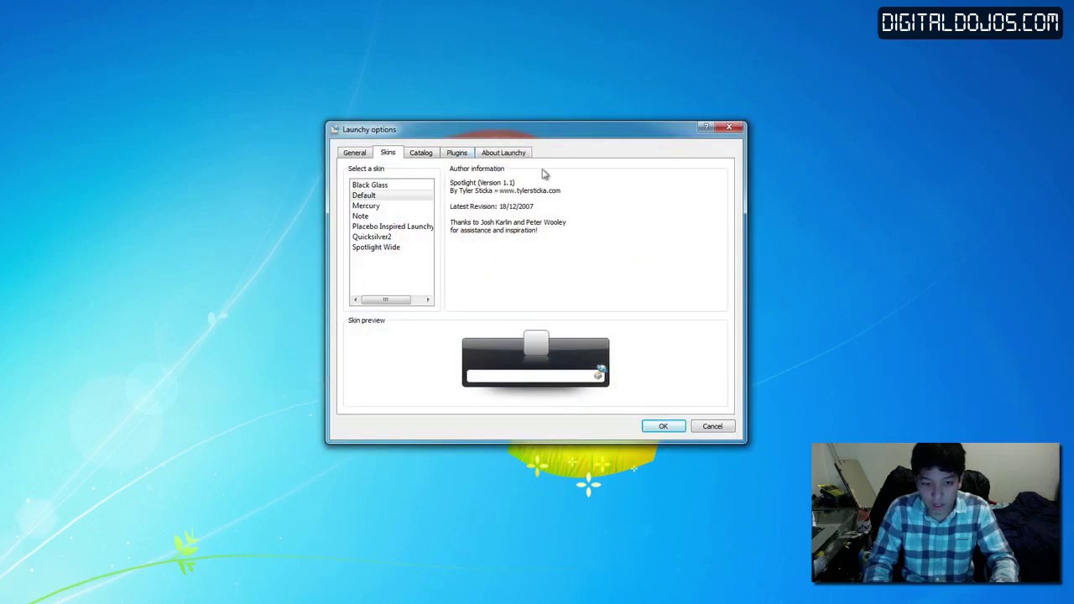
pyautogui.click(356, 154)
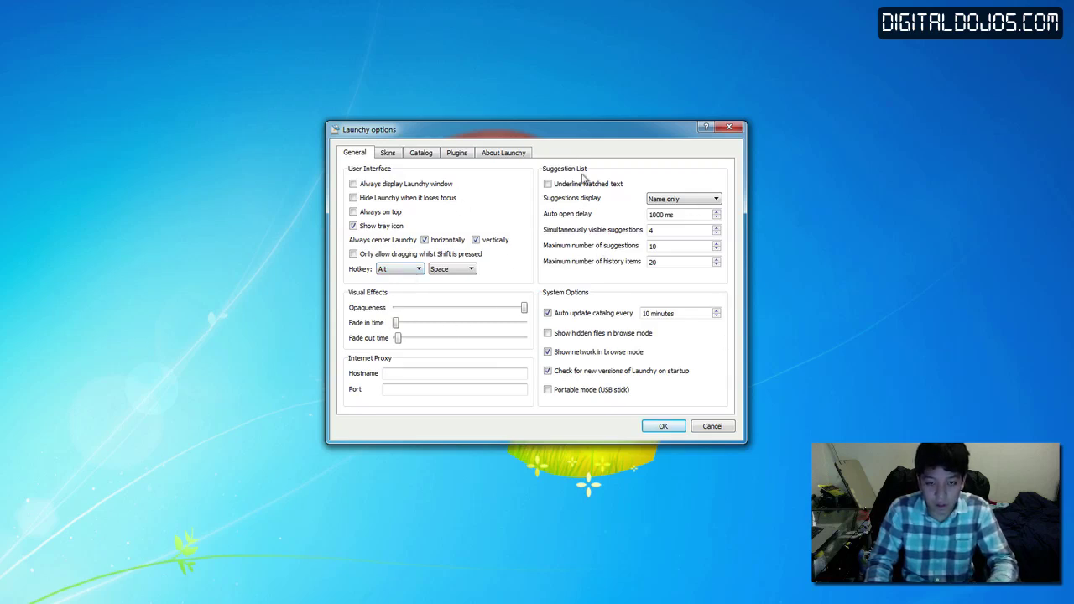
# - Preview the Black Glass skin in Launchy's skin settings and reselect the Default skin
pyautogui.click(387, 152)
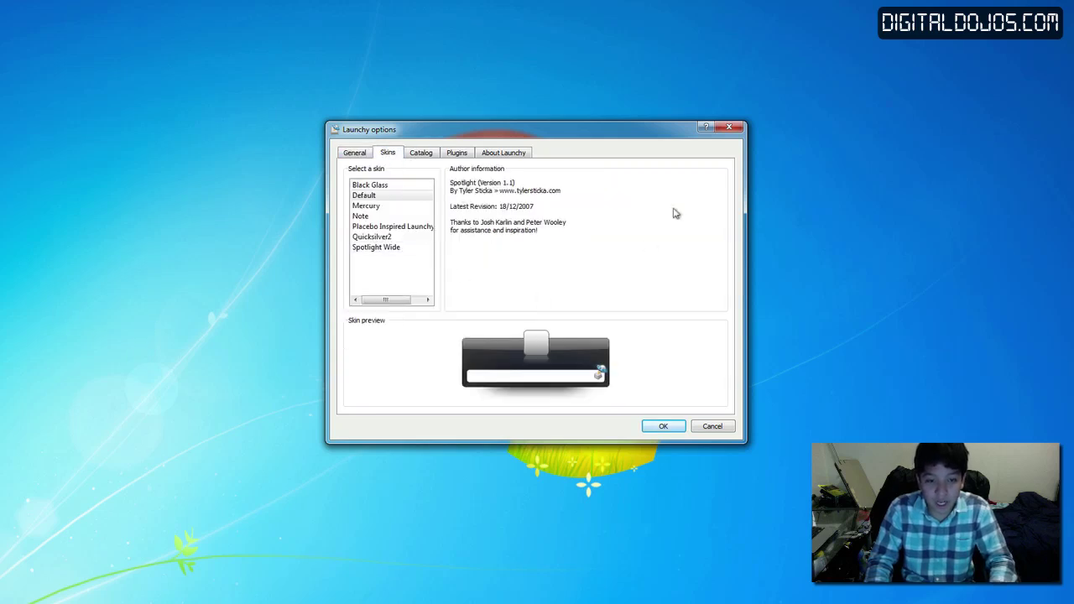
pyautogui.click(408, 196)
pyautogui.click(407, 185)
pyautogui.click(406, 196)
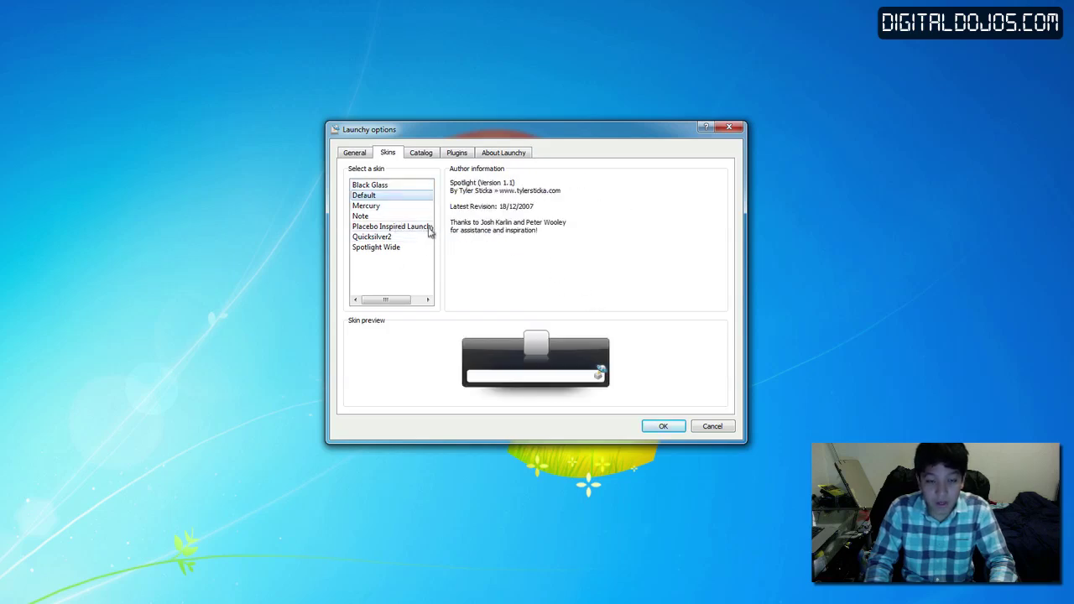
# - Switch to the browser and open the Skins page of the Launchy site to look over the latest skins
pyautogui.hotkey('alt', 'space')
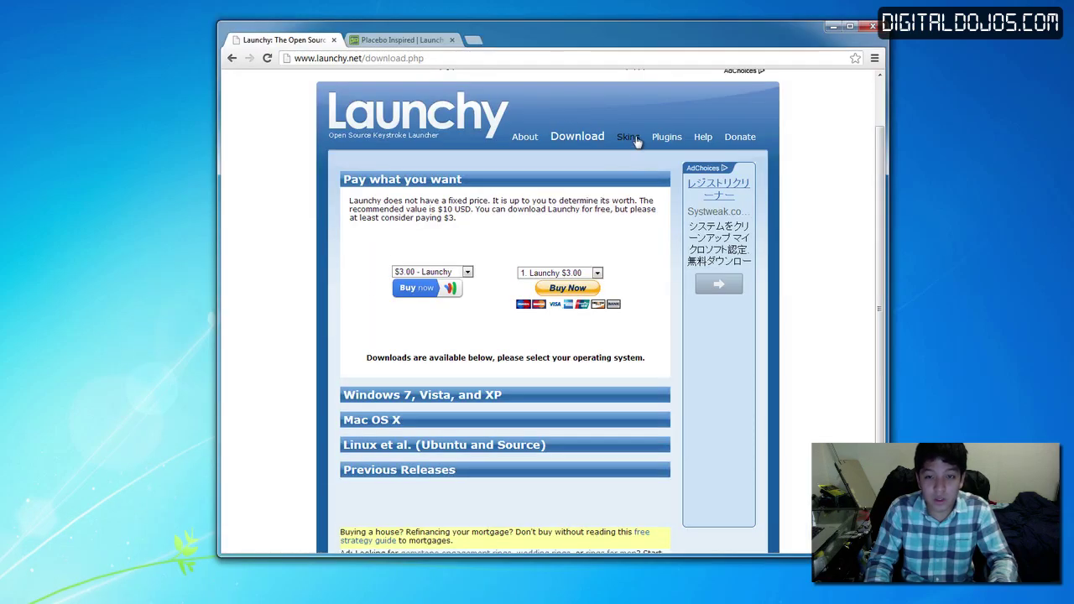
pyautogui.click(631, 137)
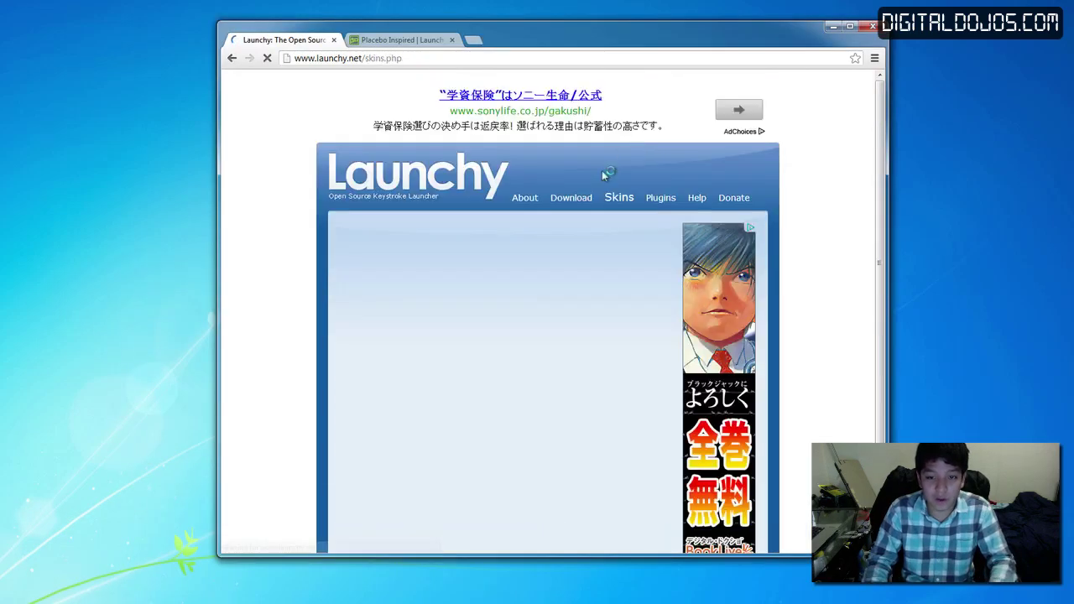
pyautogui.scroll(-3, 557, 240)
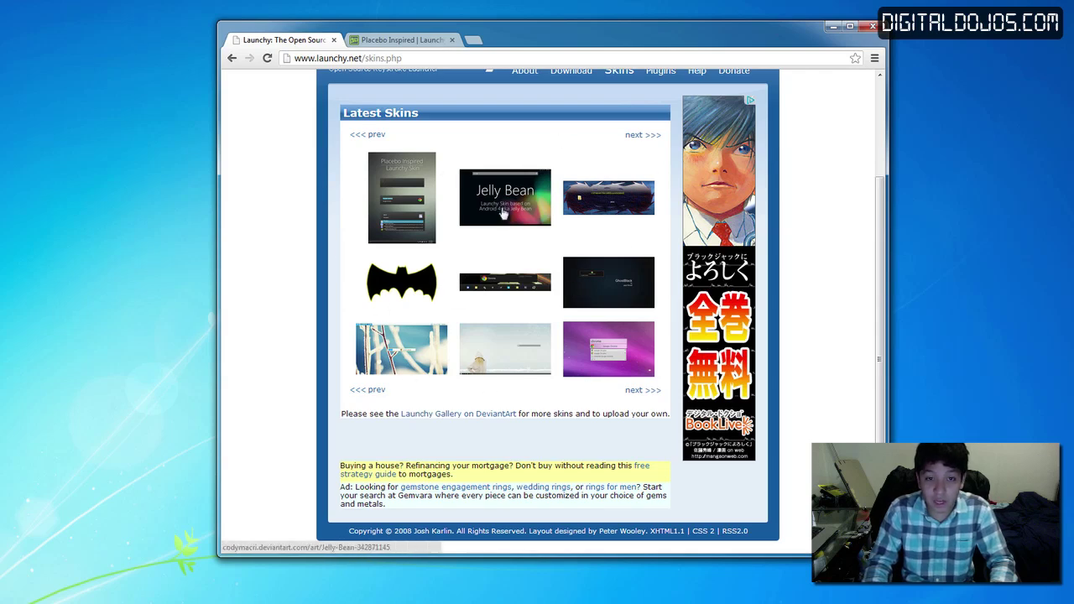
# - Examine the Placebo Inspired Launchy Skin page on deviantART, and minimize the browser after returning to the Launchy site
pyautogui.click(401, 42)
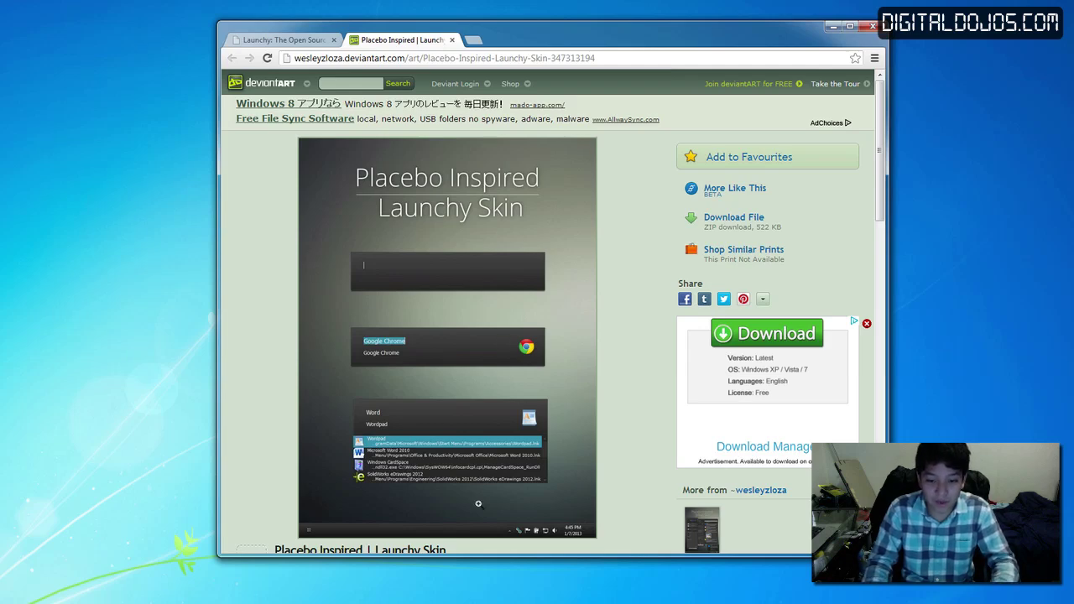
pyautogui.scroll(-3, 479, 504)
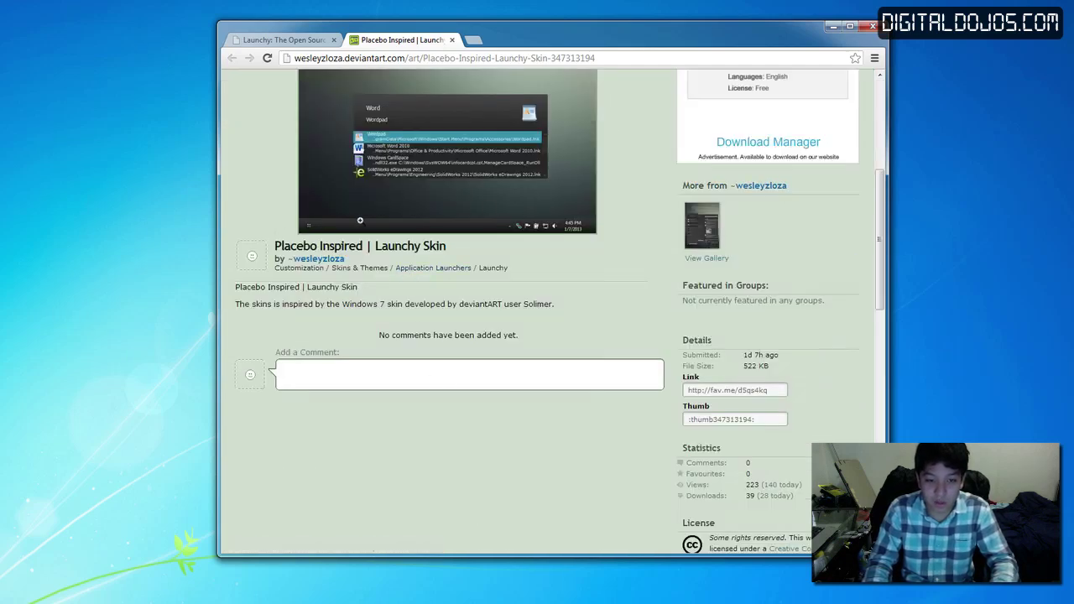
pyautogui.scroll(3, 377, 223)
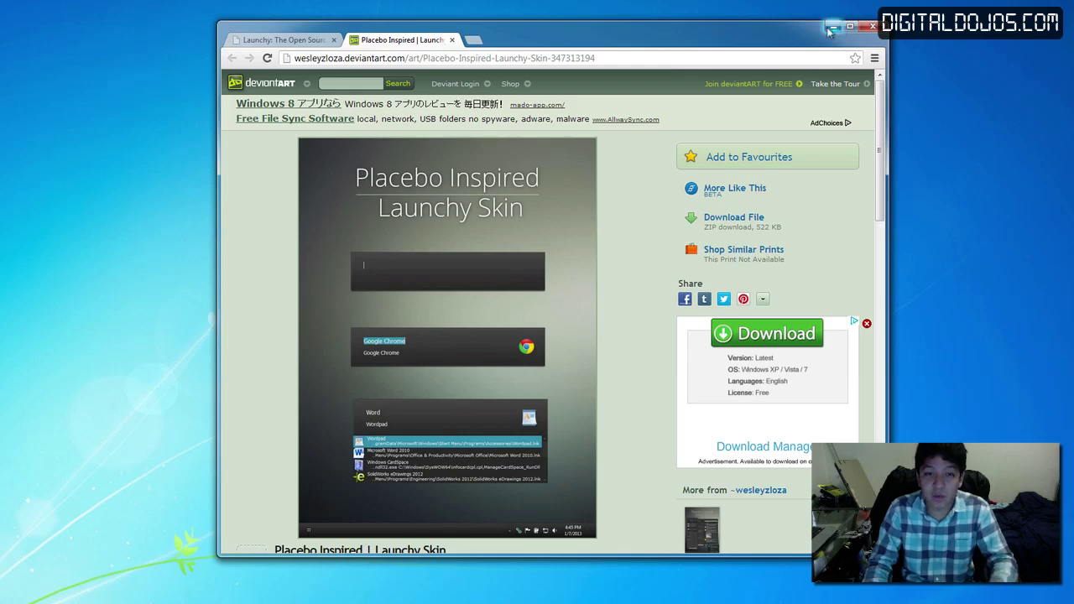
pyautogui.click(309, 38)
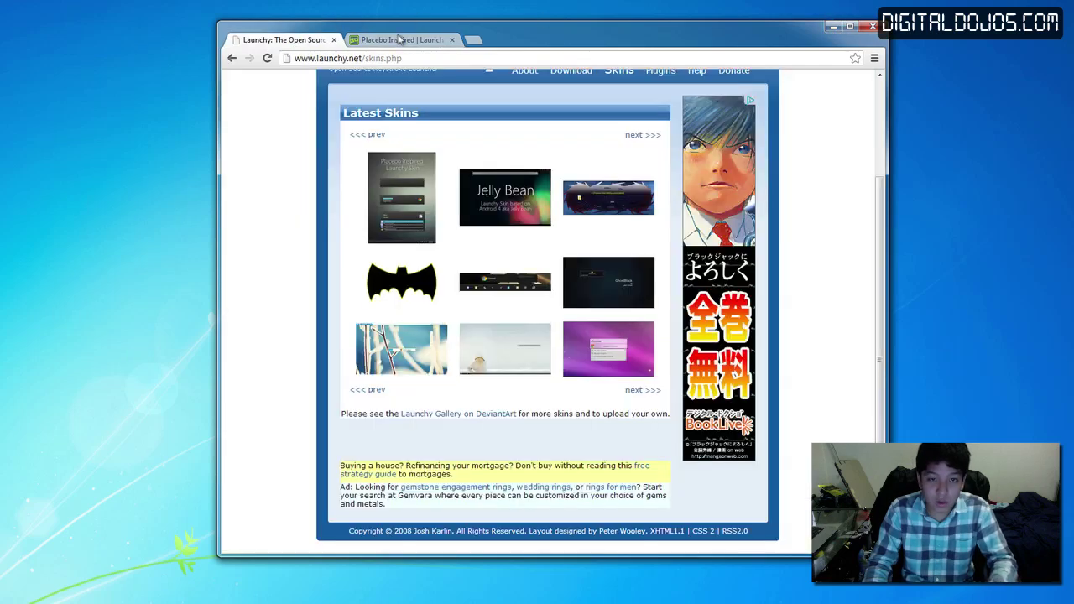
pyautogui.click(833, 26)
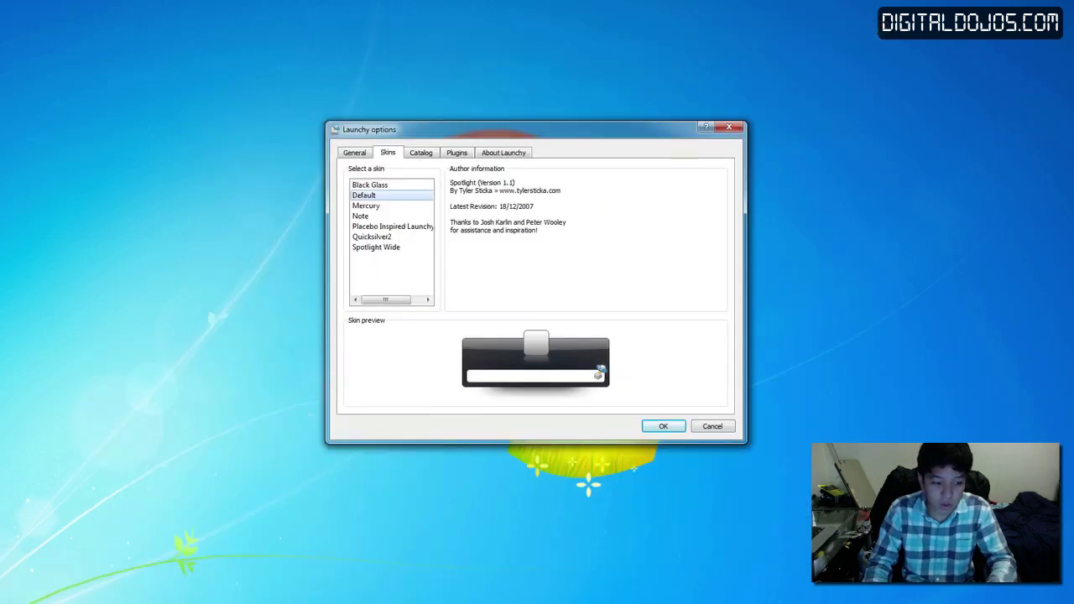
# - Open a file browser window and navigate to the skins folder inside Program Files\Launchy on Local Disk (C:)
pyautogui.press('super+e')
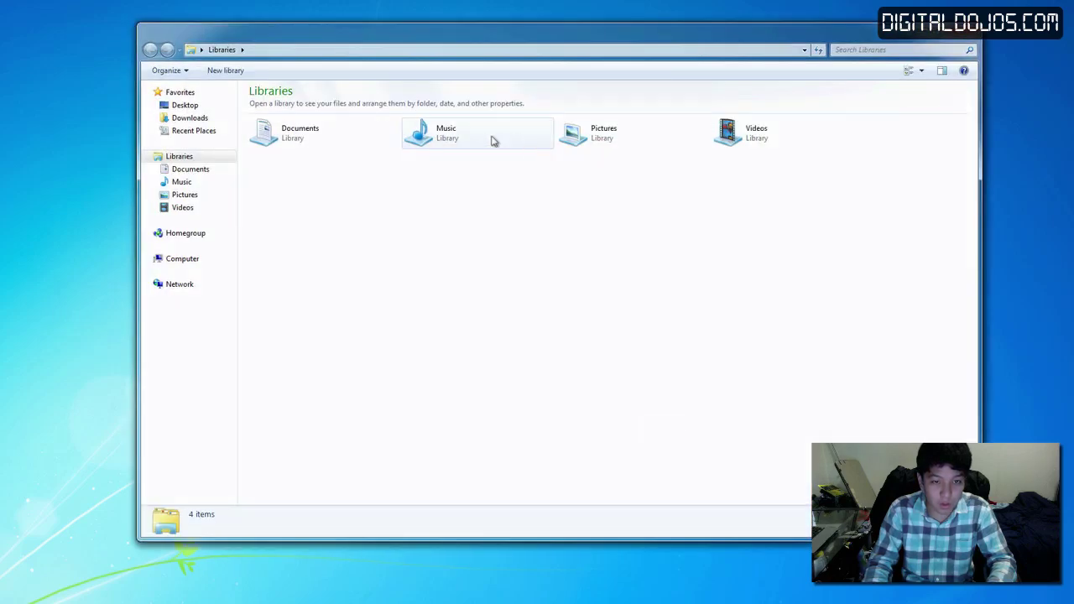
pyautogui.click(192, 259)
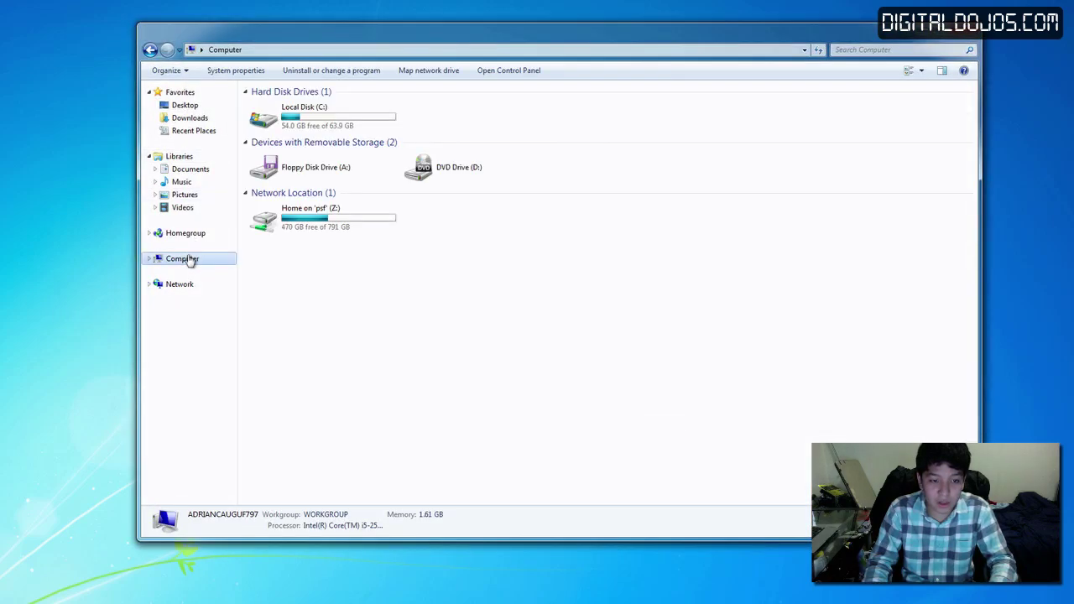
pyautogui.doubleClick(379, 121)
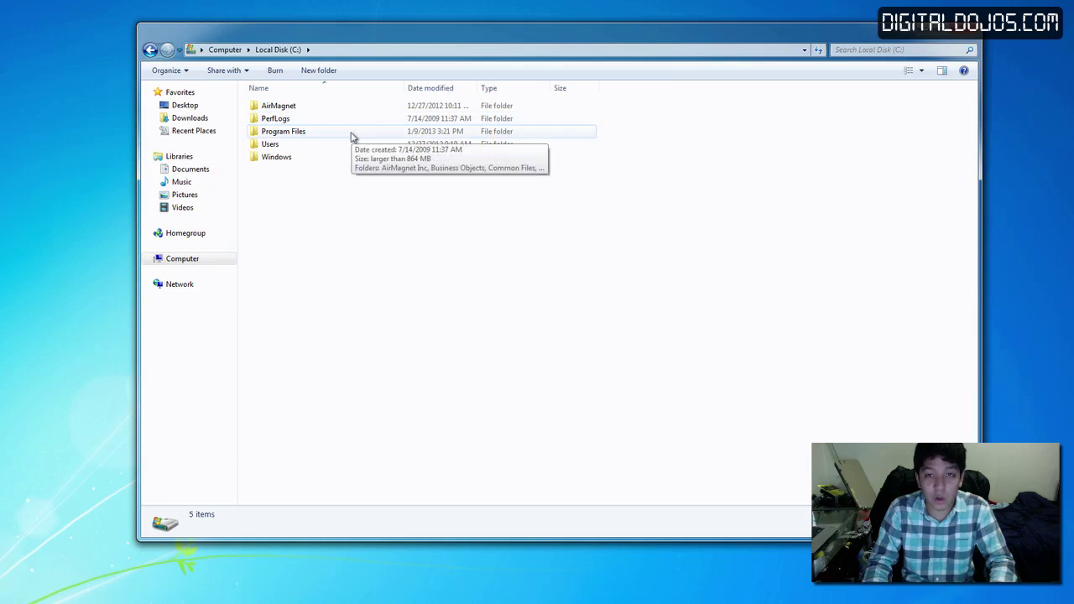
pyautogui.doubleClick(352, 132)
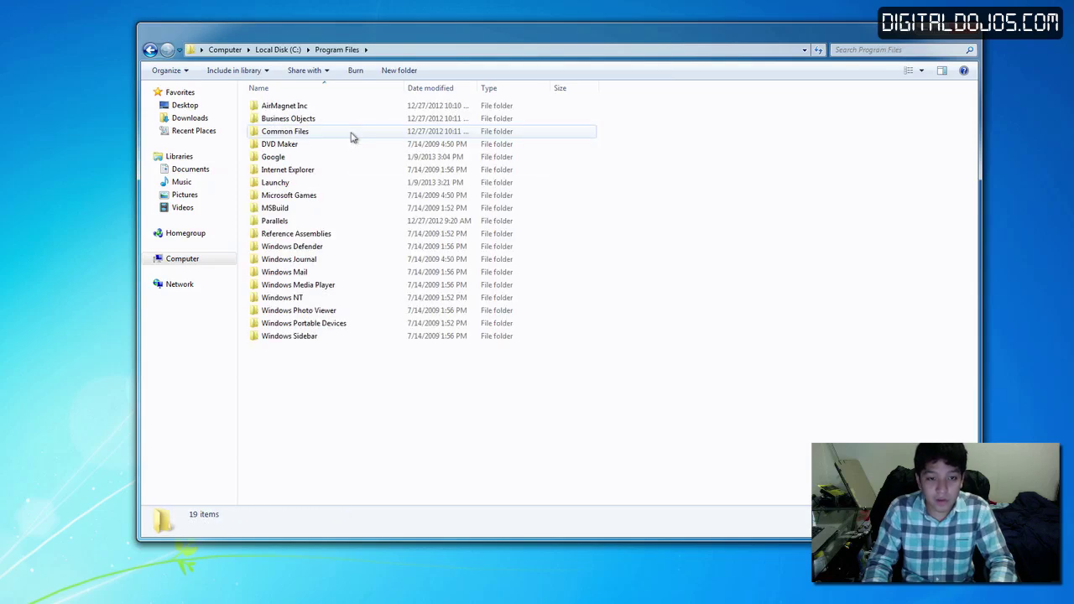
pyautogui.doubleClick(277, 183)
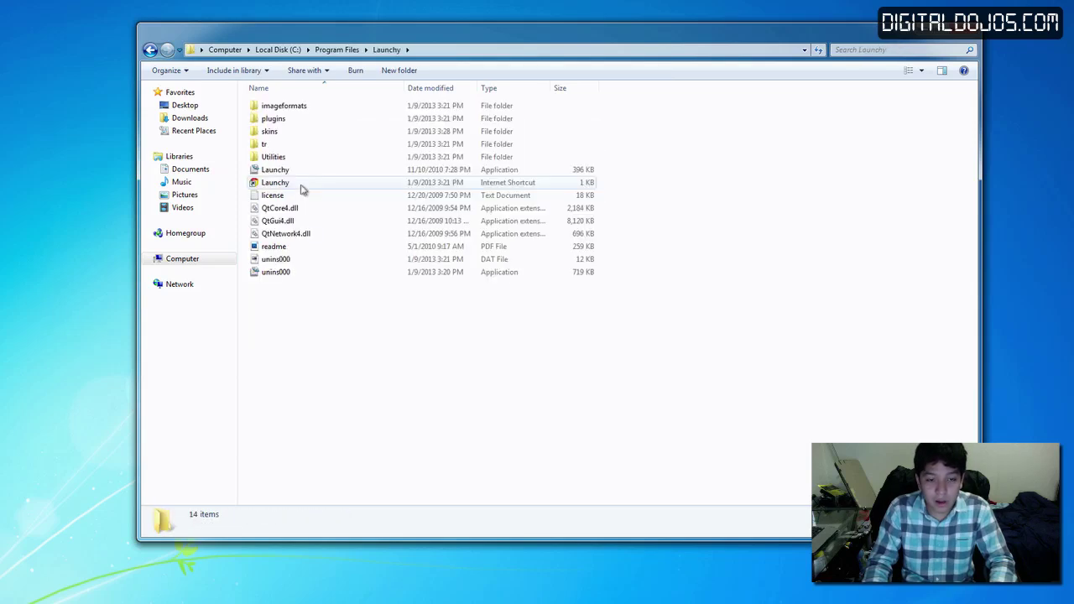
pyautogui.doubleClick(304, 132)
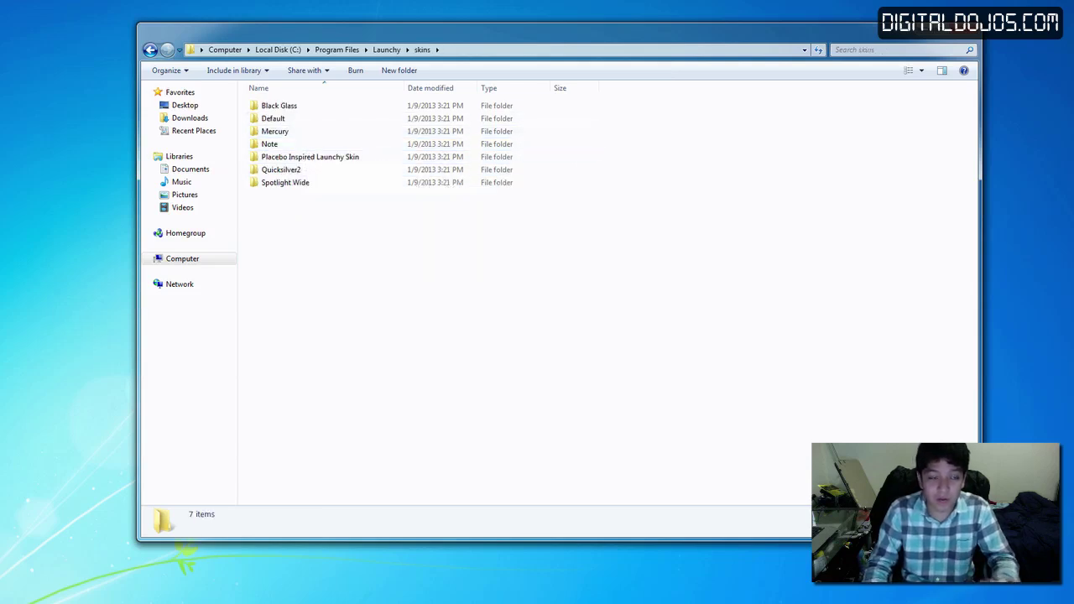
# - Inspect the contents of the Placebo Inspired Launchy Skin folder, return to the skins folder and close the window
pyautogui.click(291, 158)
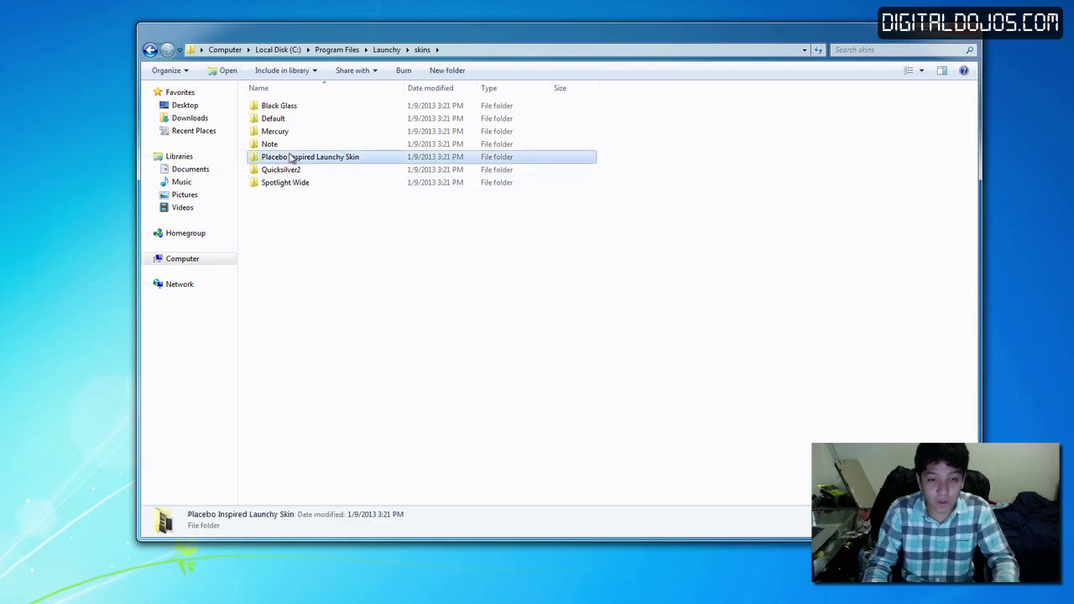
pyautogui.doubleClick(295, 159)
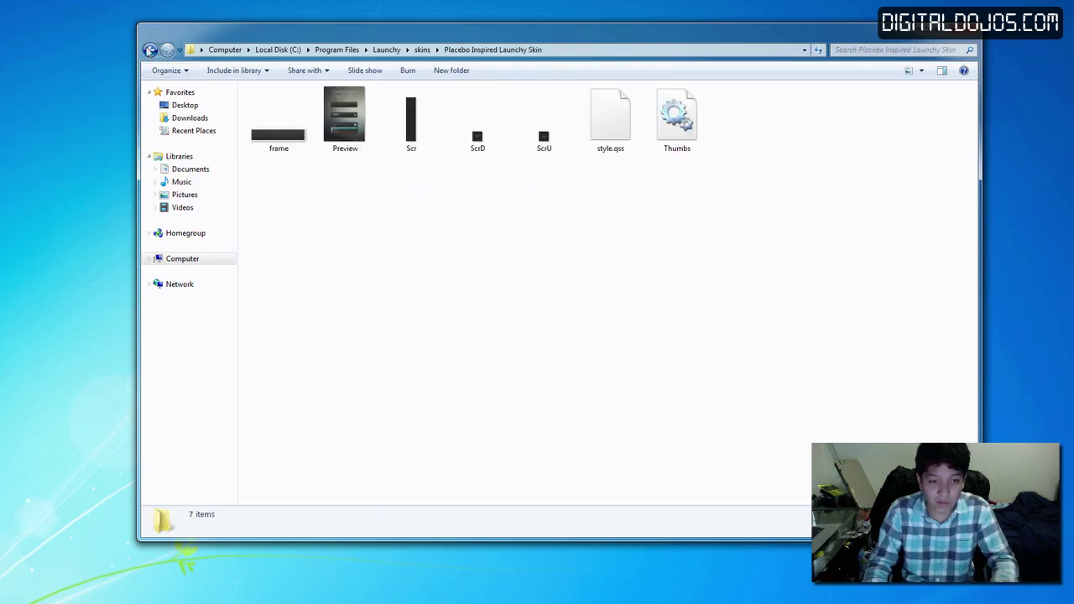
pyautogui.click(149, 51)
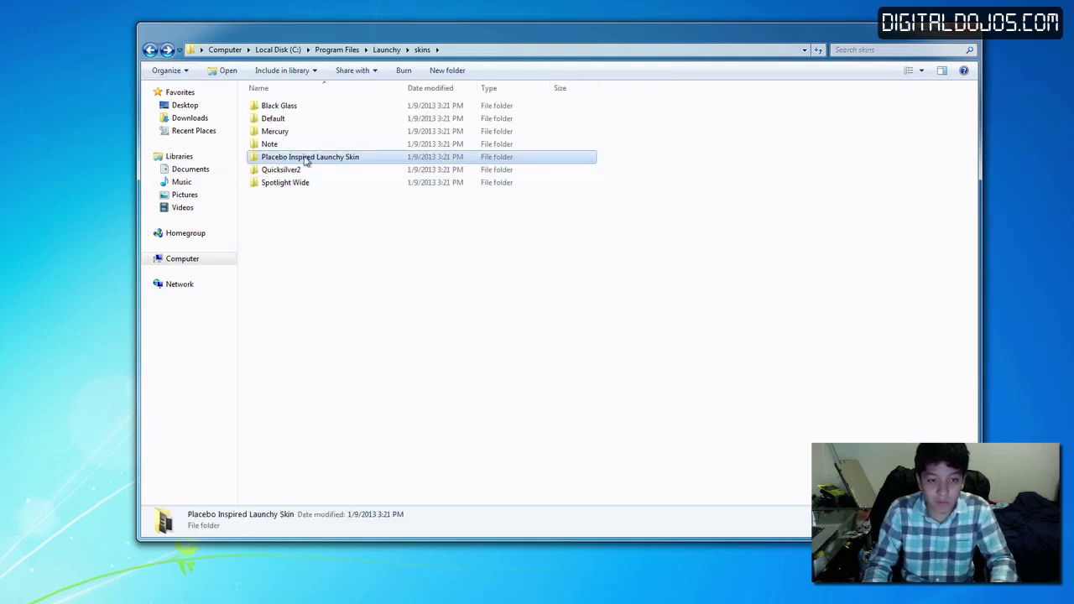
pyautogui.click(323, 246)
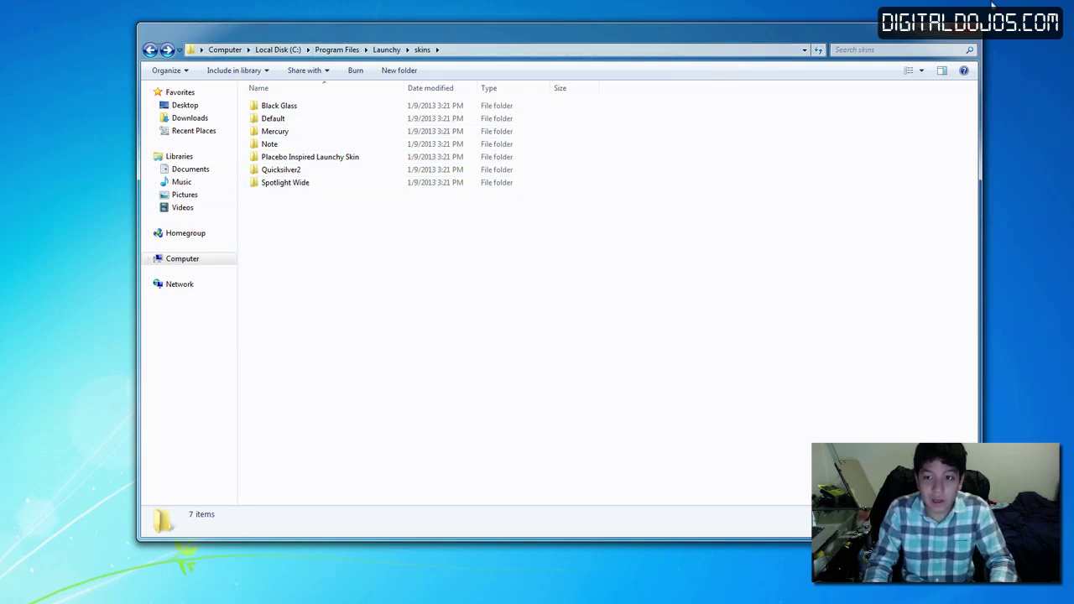
pyautogui.click(967, 31)
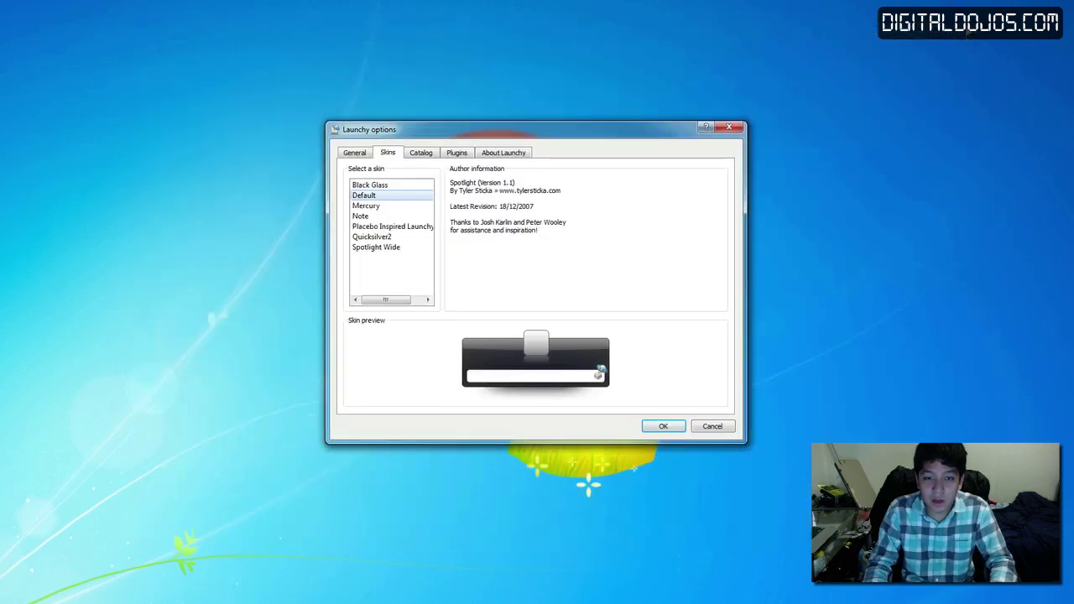
# - Apply the Placebo Inspired Launchy Skin and try it out by looking up chrome in the launcher
pyautogui.click(424, 231)
pyautogui.click(658, 428)
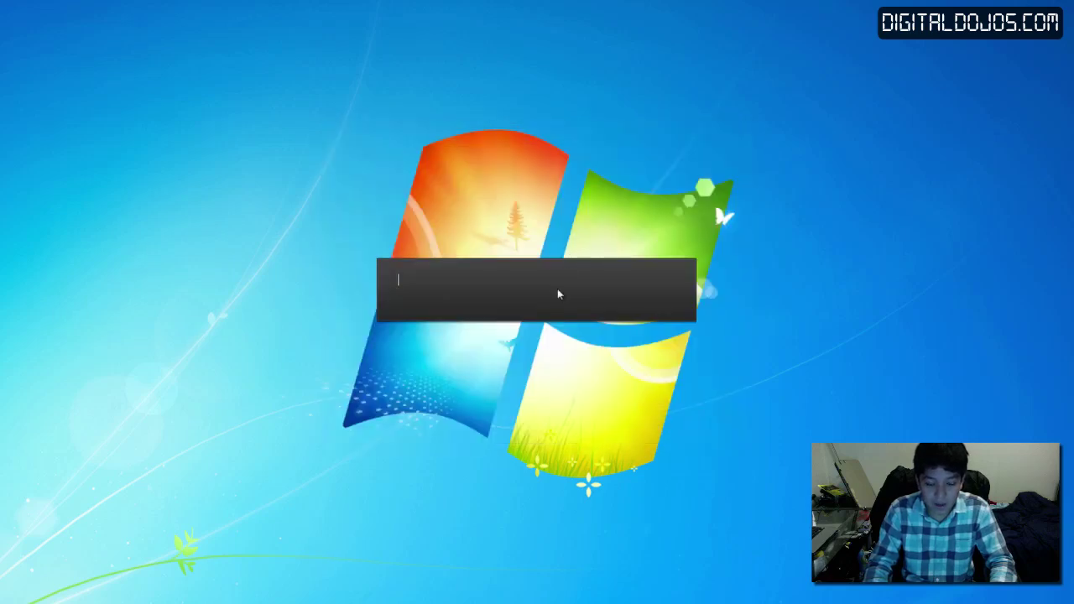
pyautogui.write('chrome')
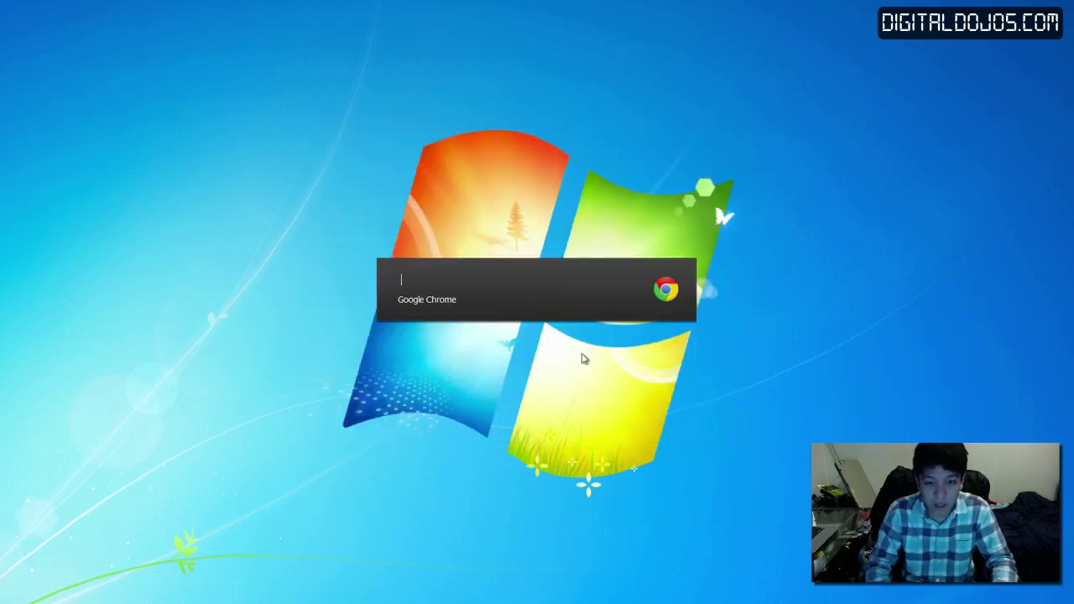
# - Reopen Launchy's options, review the Catalog directories and file types, and close the options
pyautogui.rightClick(613, 299)
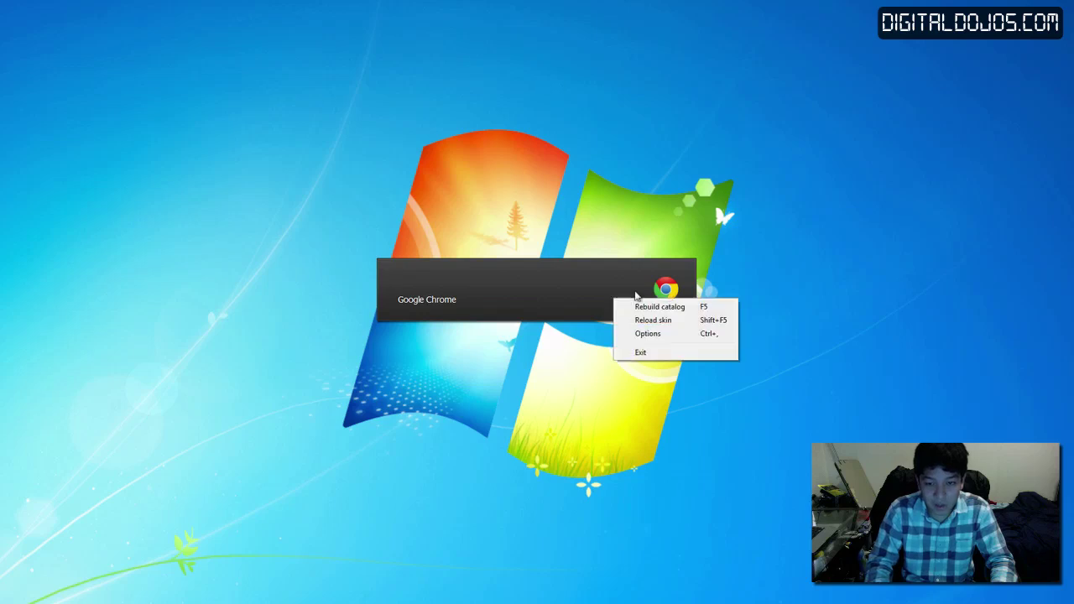
pyautogui.click(677, 336)
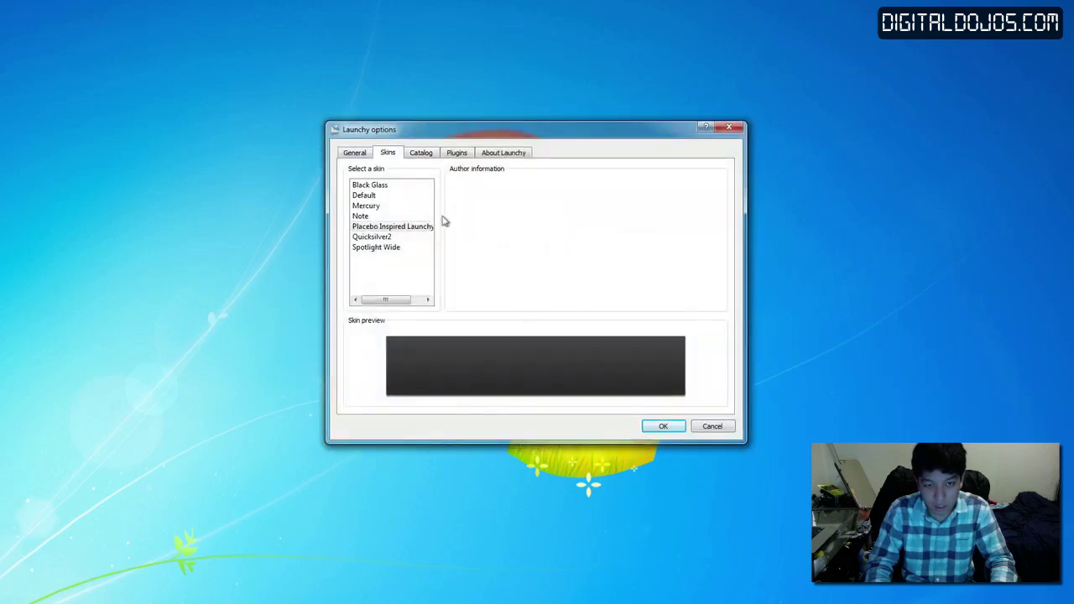
pyautogui.click(423, 158)
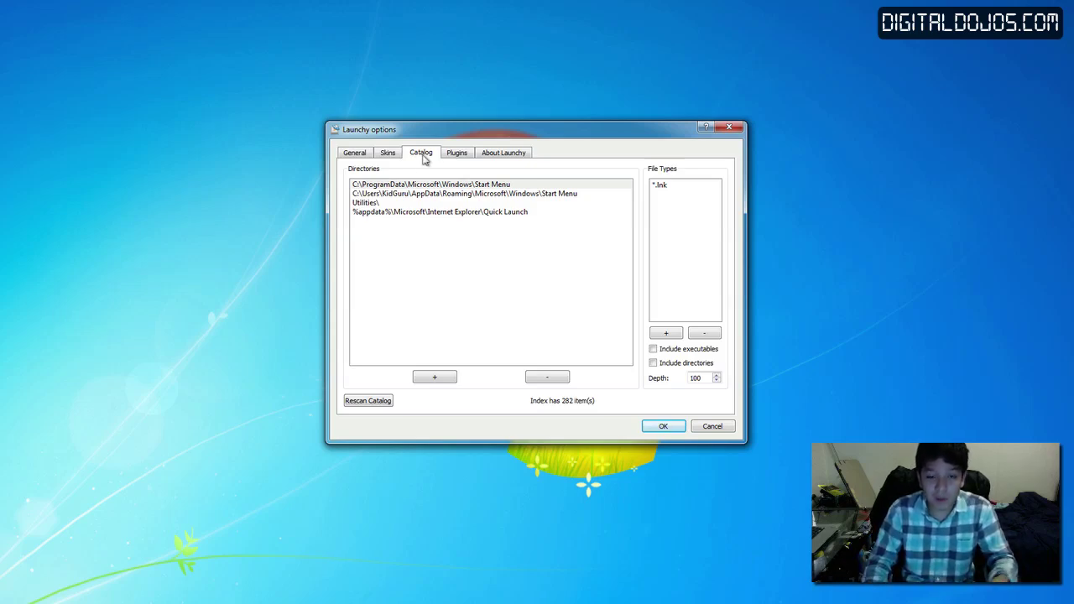
pyautogui.click(435, 286)
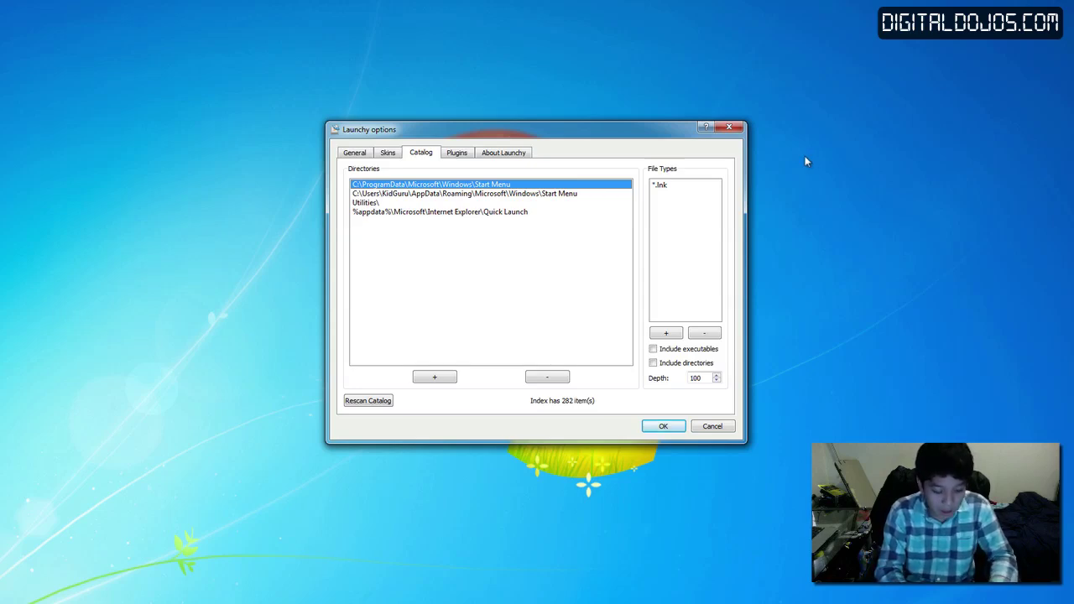
pyautogui.click(657, 428)
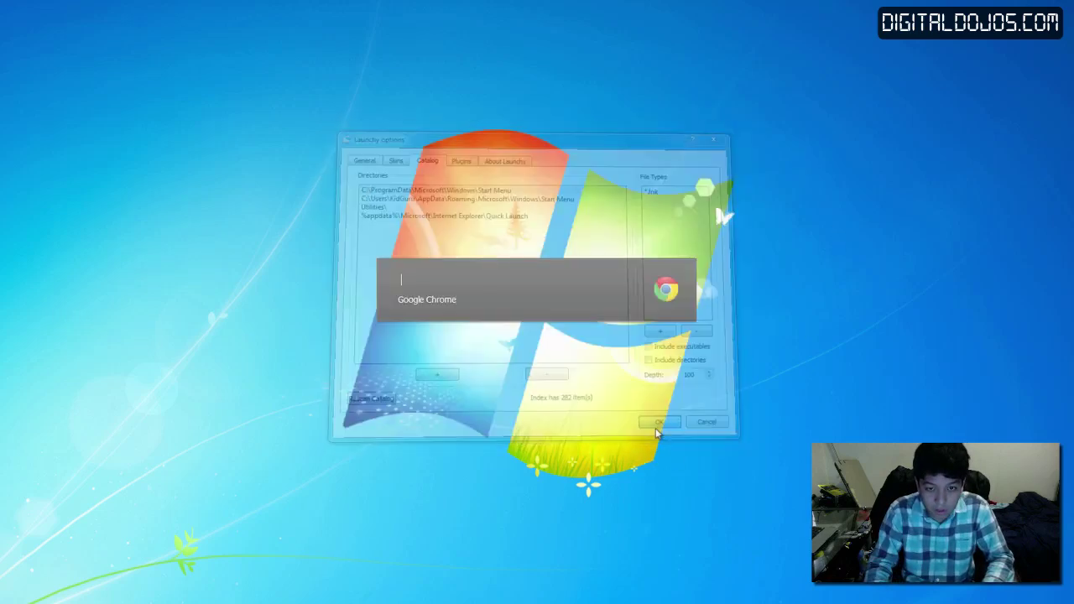
# - Search Launchy for digitaldojos
pyautogui.hotkey('alt', 'space')
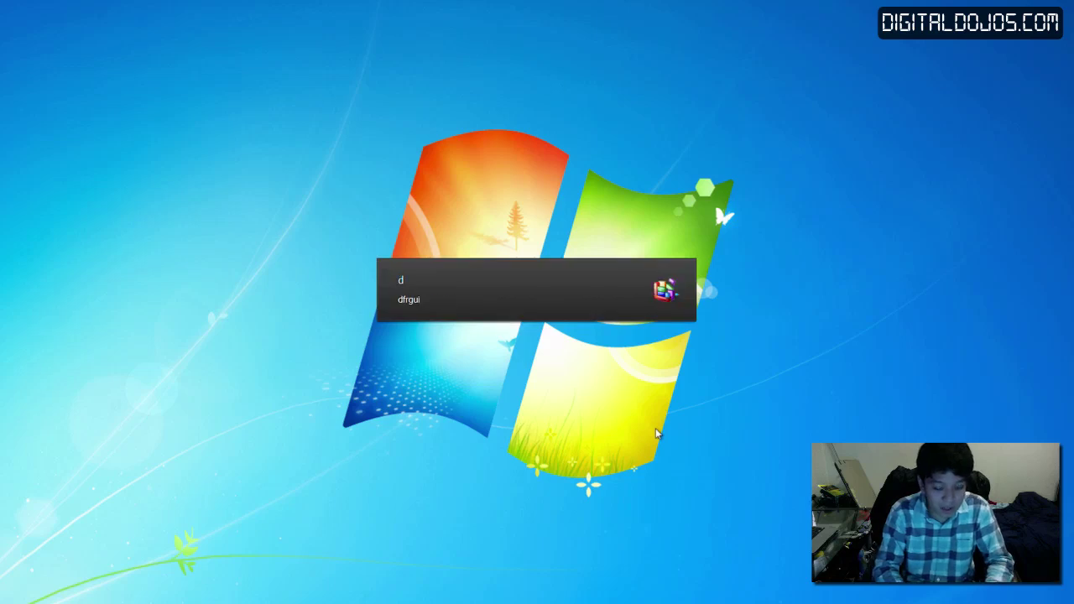
pyautogui.write('digitaldojos')
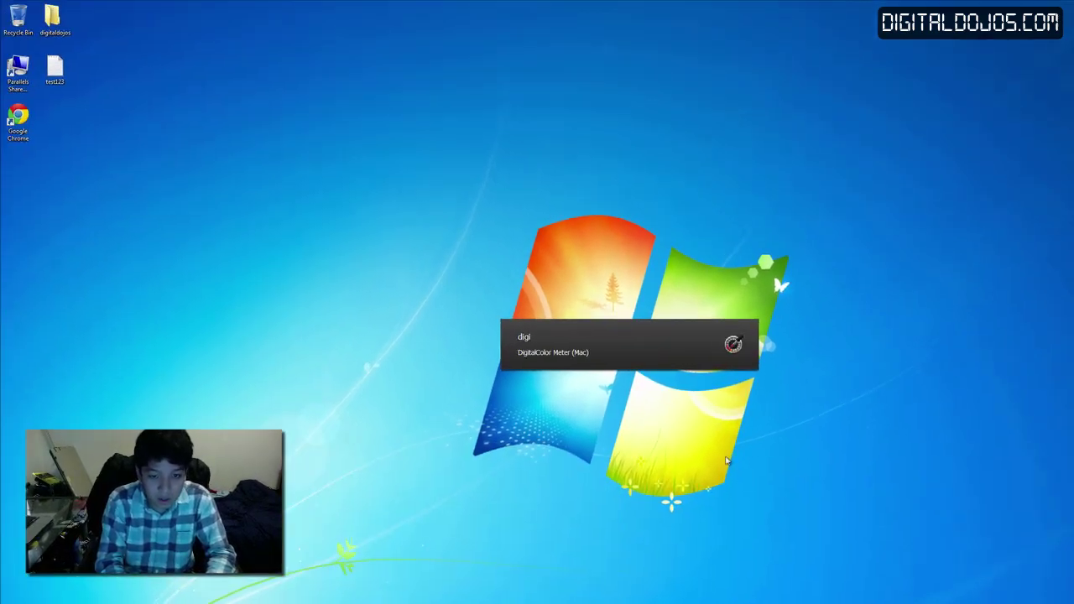
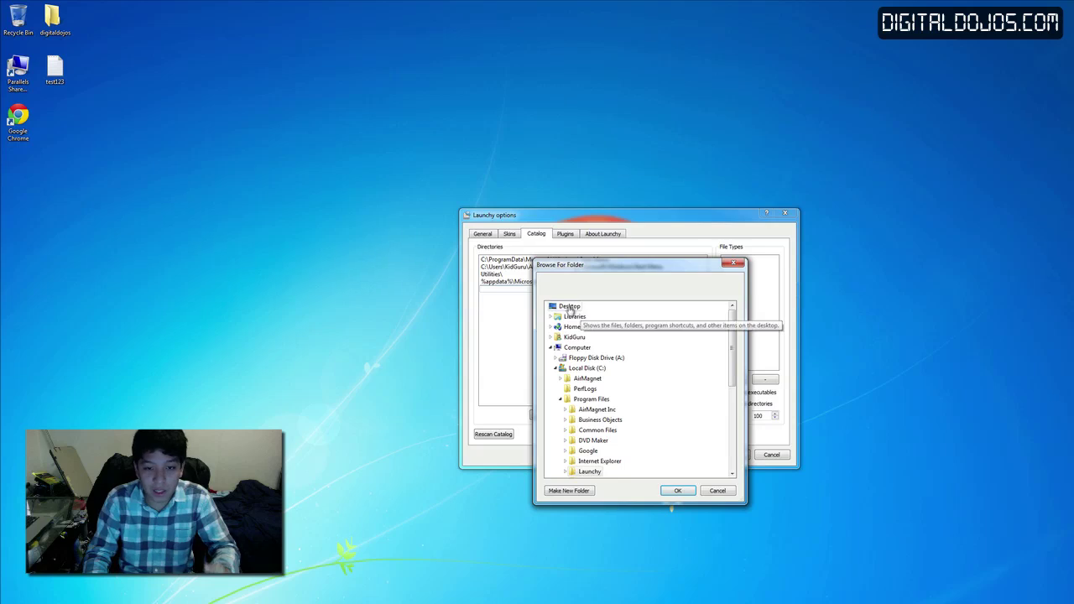
# - Add the Desktop folder as a new directory in Launchy's catalog
pyautogui.click(569, 307)
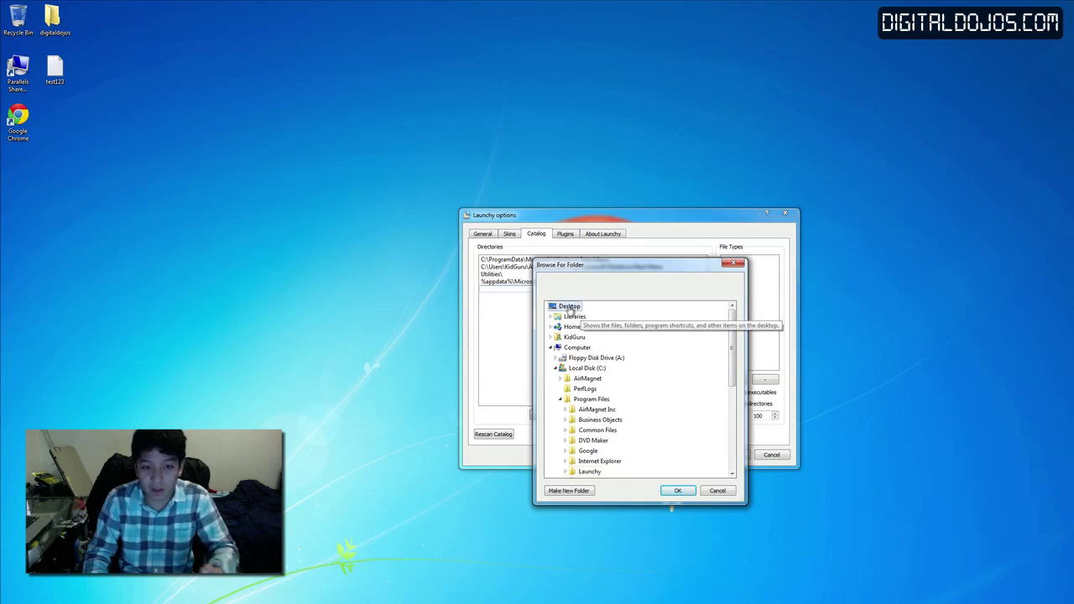
pyautogui.click(679, 491)
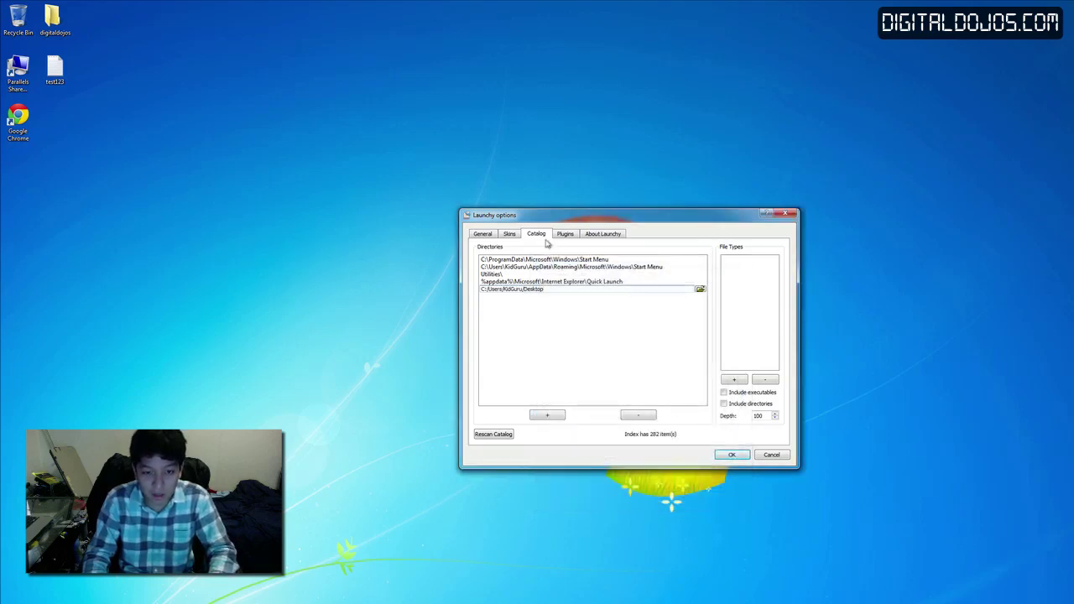
pyautogui.click(635, 395)
# - Add the file type *.* to the Desktop directory and compare it with the file types of the user's Start Menu directory
pyautogui.click(773, 309)
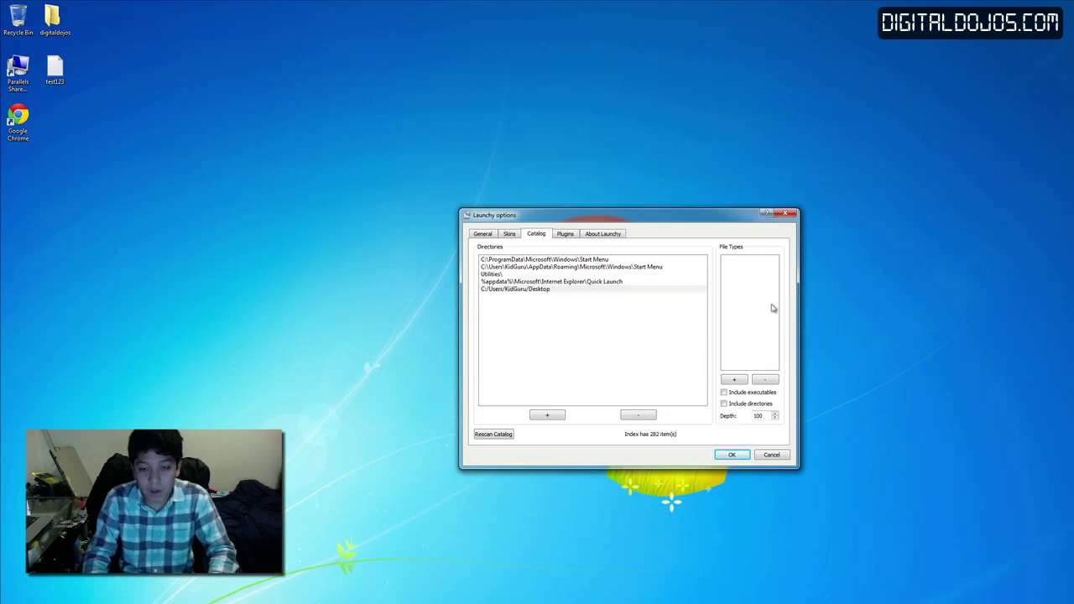
pyautogui.click(741, 383)
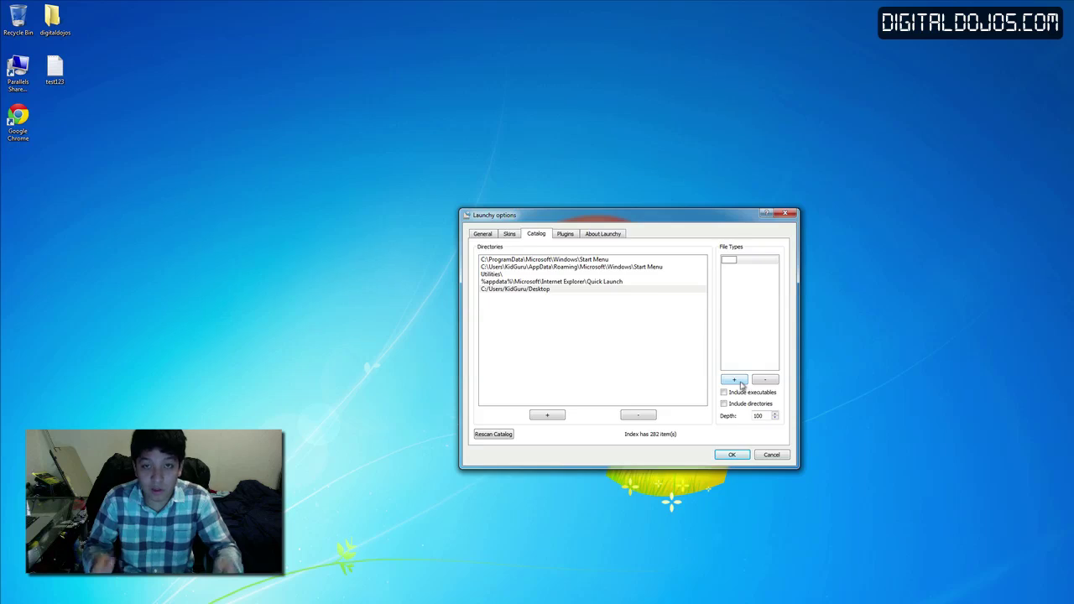
pyautogui.write('*.')
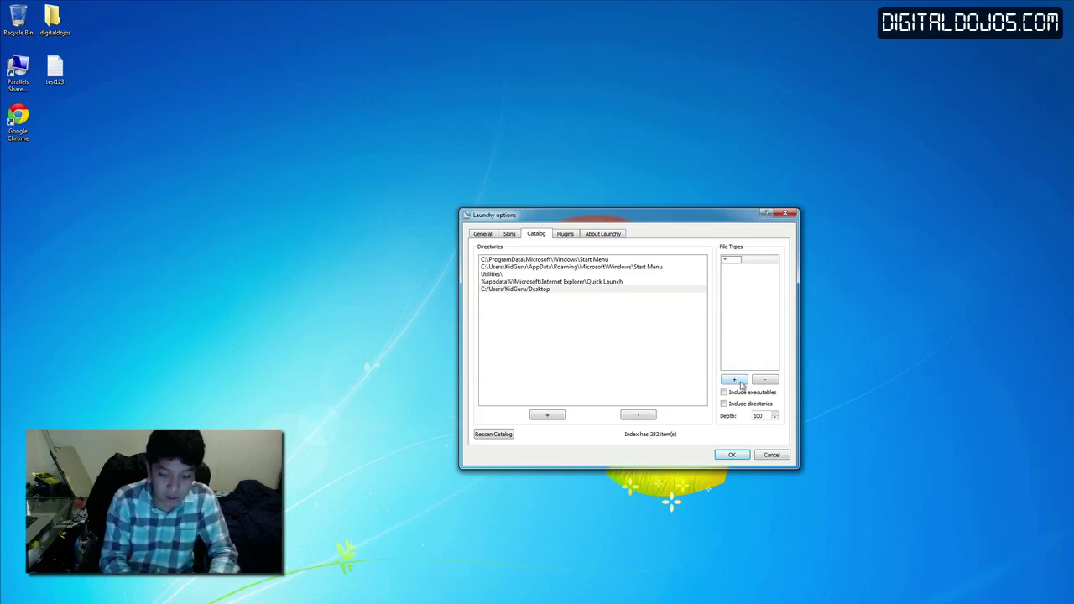
pyautogui.write('*')
pyautogui.press('Return')
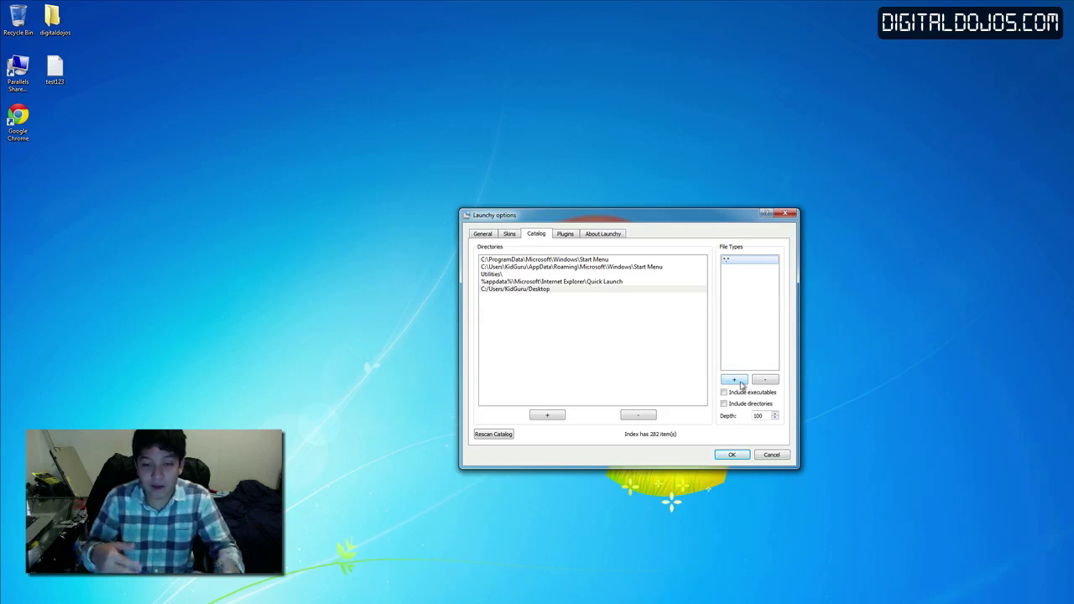
pyautogui.click(614, 268)
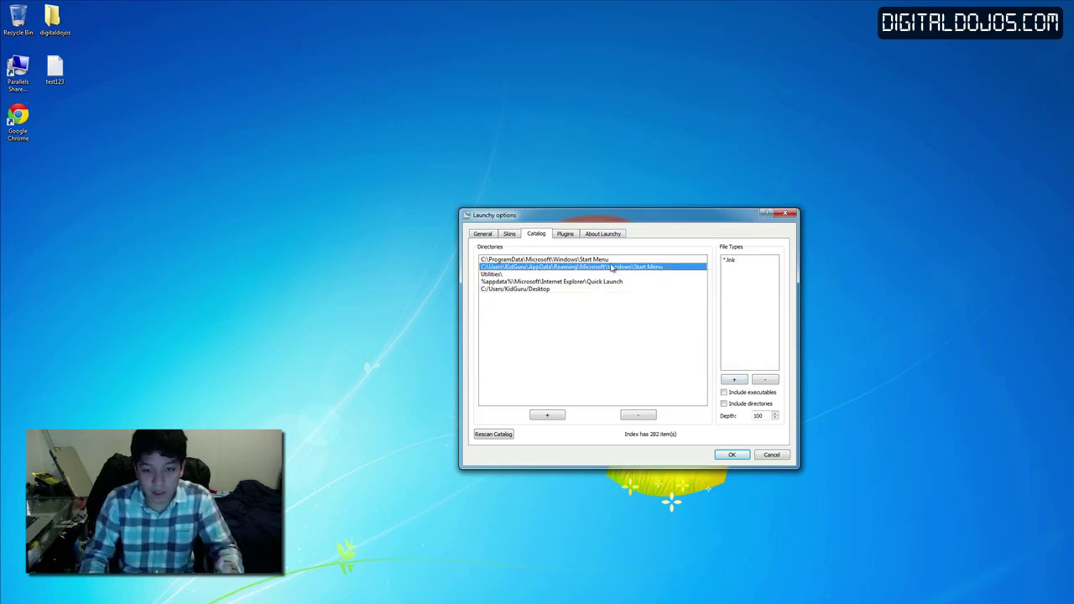
pyautogui.click(659, 293)
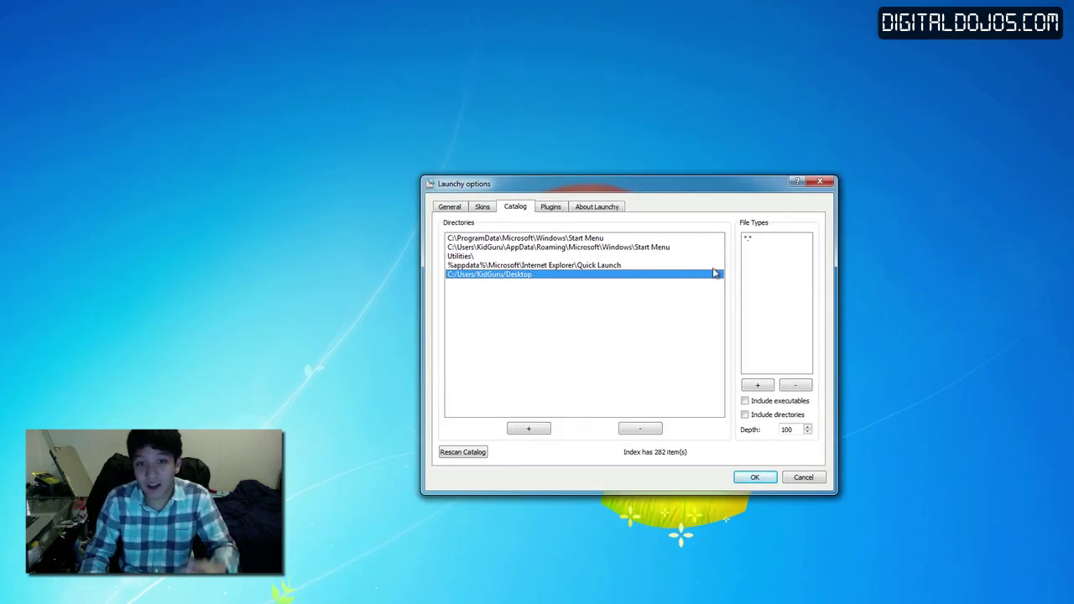
# - Include executables and directories for the Desktop directory, and rescan the catalog before accepting the options
pyautogui.click(791, 280)
pyautogui.click(780, 403)
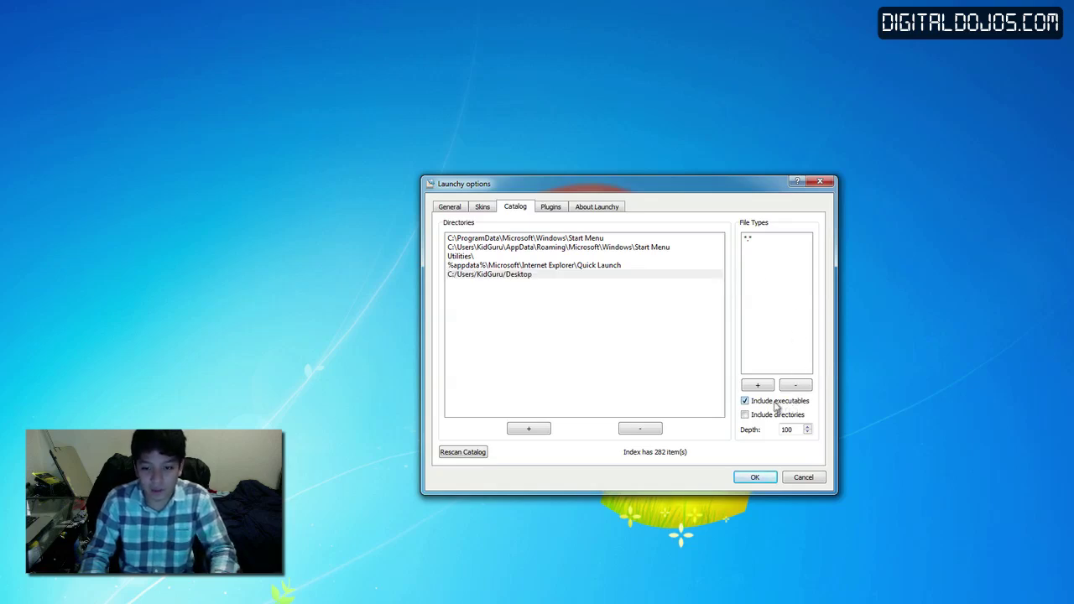
pyautogui.click(776, 416)
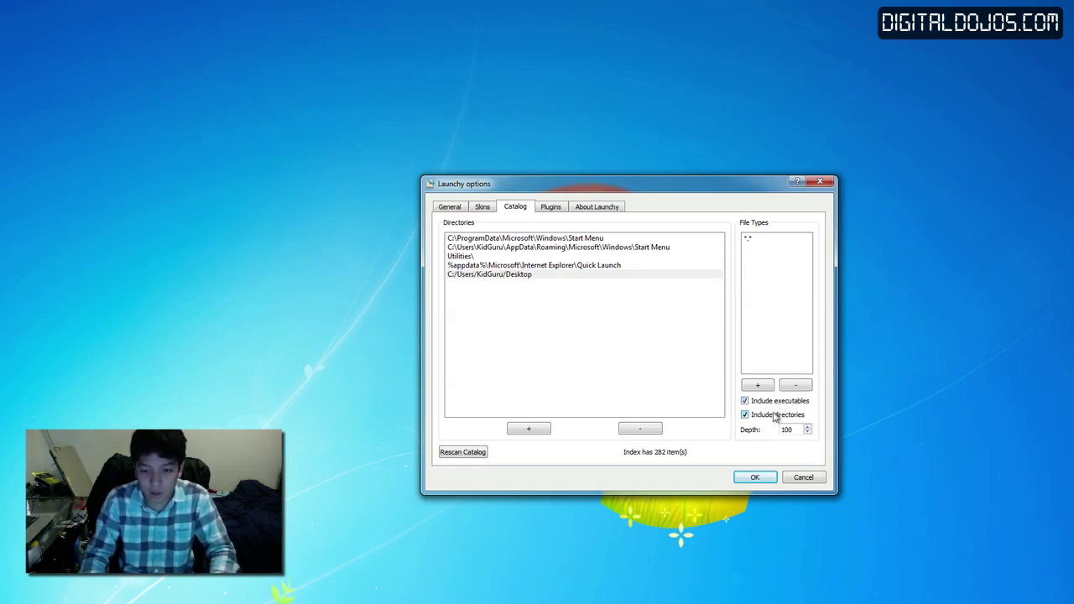
pyautogui.click(472, 454)
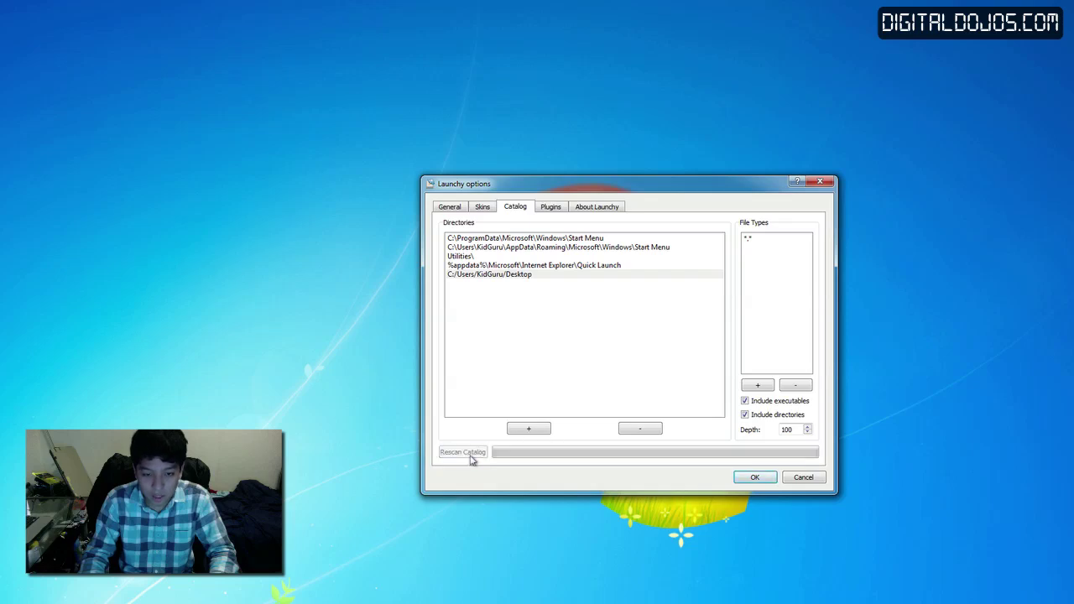
pyautogui.click(757, 478)
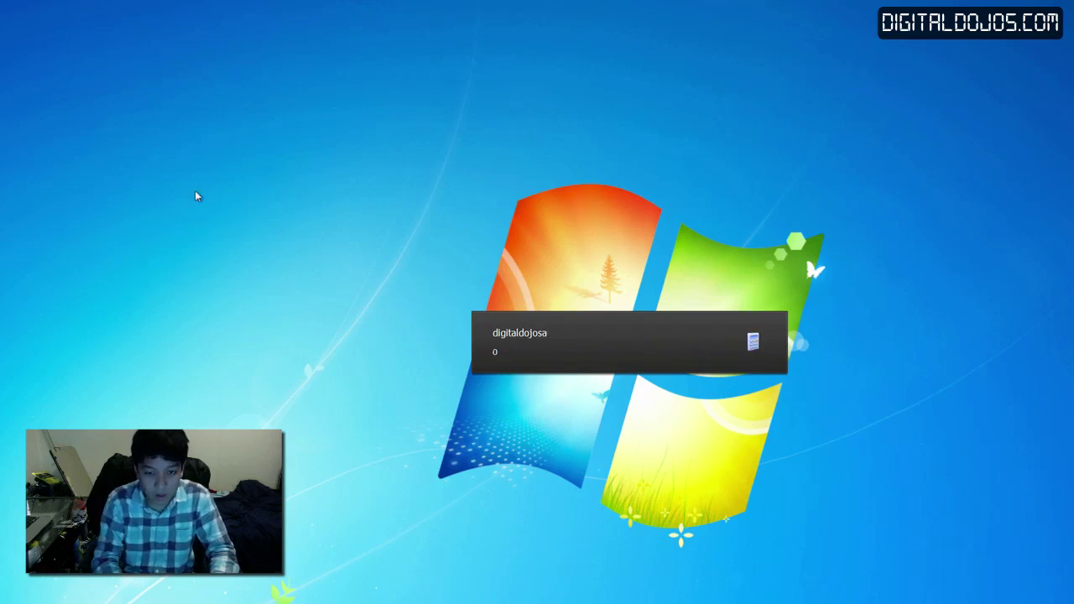
# - Replace the launcher's search text with test123 and open that desktop file
pyautogui.press('BackSpace')
pyautogui.press('BackSpace')
pyautogui.press('BackSpace')
pyautogui.press('BackSpace')
pyautogui.press('BackSpace')
pyautogui.press('BackSpace')
pyautogui.press('BackSpace')
pyautogui.press('BackSpace')
pyautogui.press('BackSpace')
pyautogui.press('BackSpace')
pyautogui.press('BackSpace')
pyautogui.press('BackSpace')
pyautogui.write('test123')
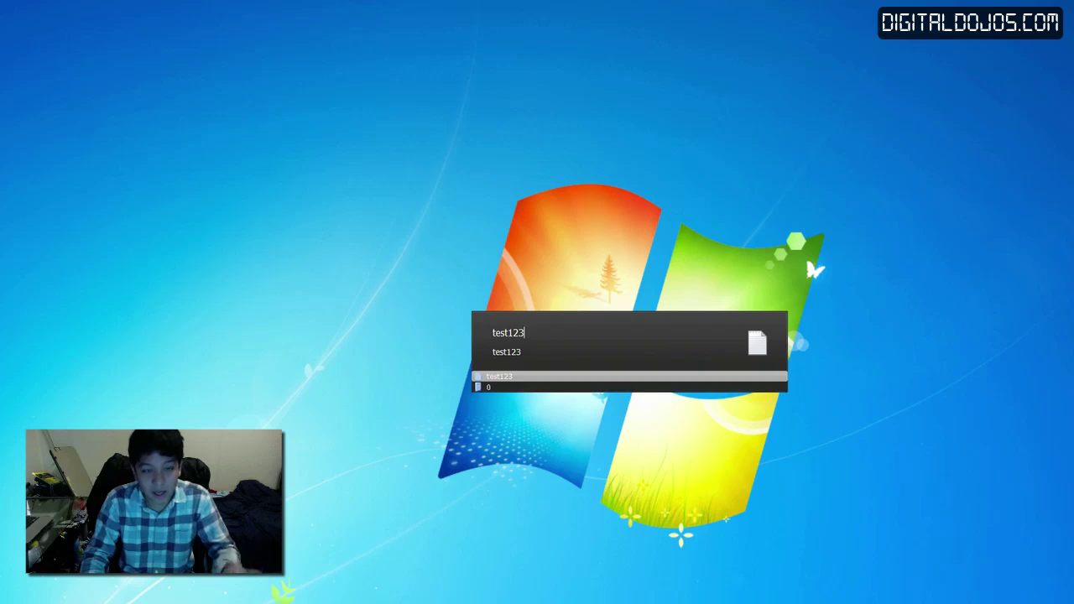
pyautogui.press('Return')
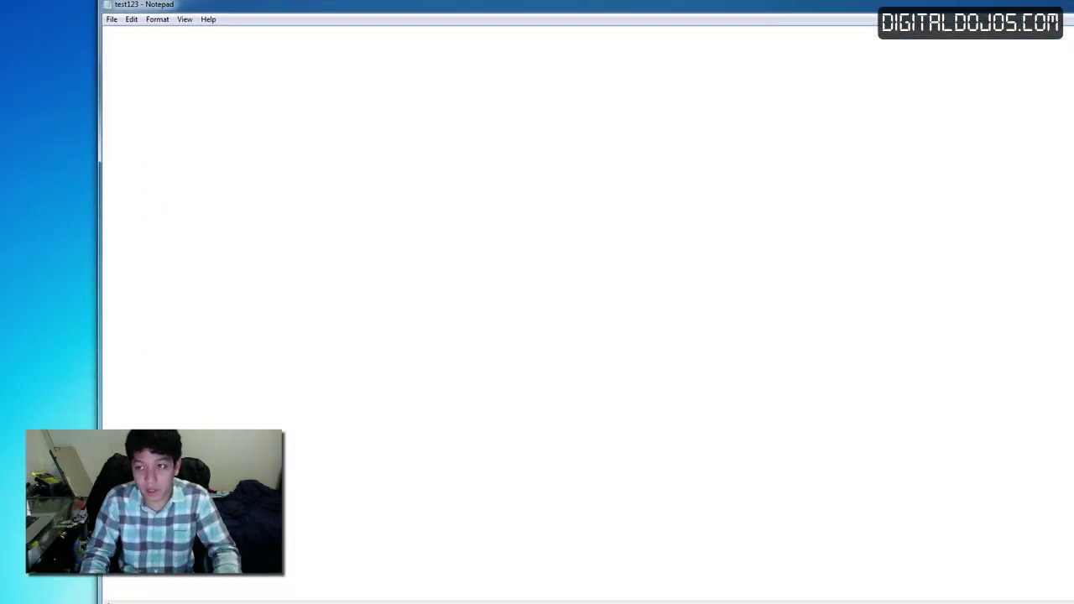
# - Close the test123 note and open the plugin settings in Launchy's options
pyautogui.hotkey('alt', 'F4')
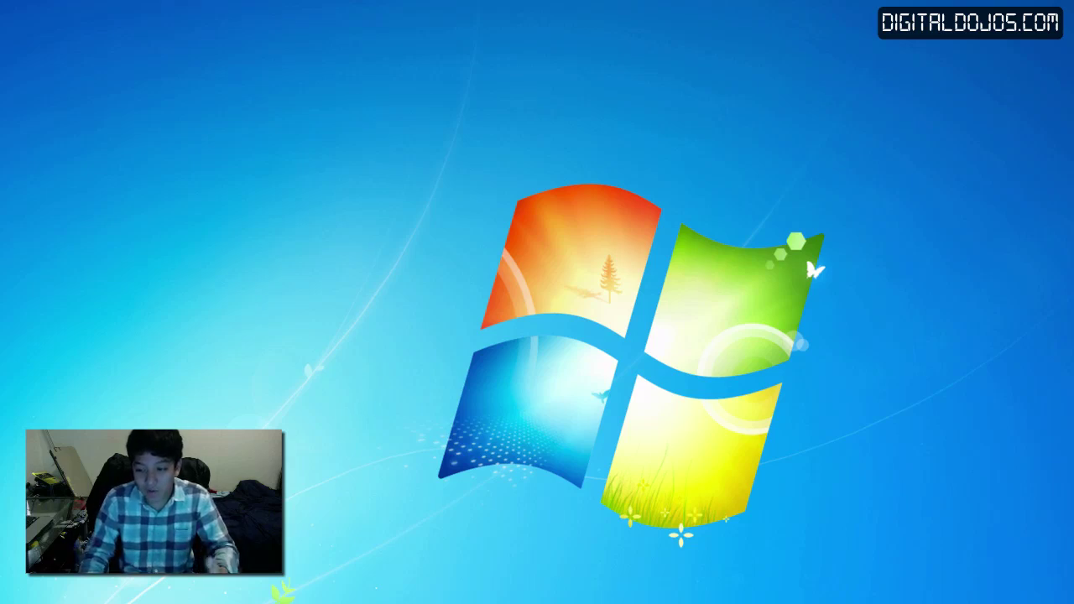
pyautogui.hotkey('alt', 'space')
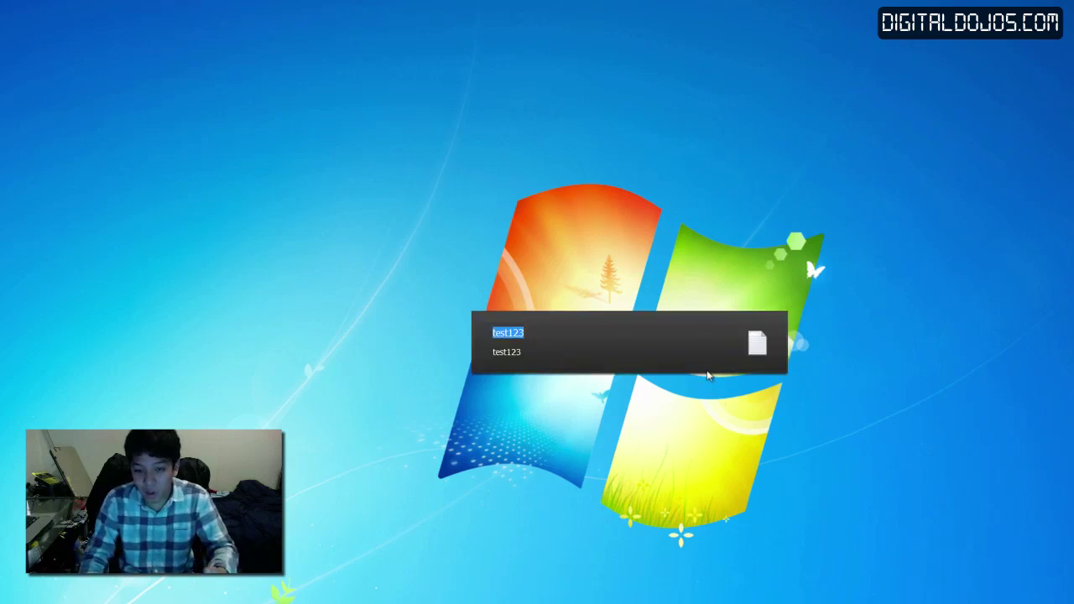
pyautogui.rightClick(690, 324)
pyautogui.click(725, 359)
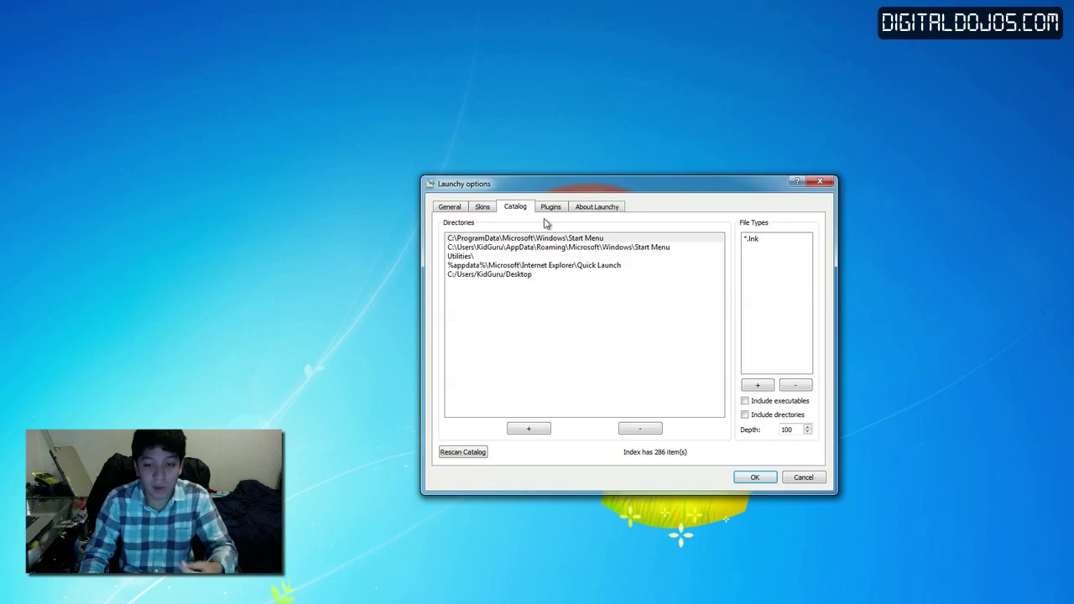
pyautogui.click(550, 210)
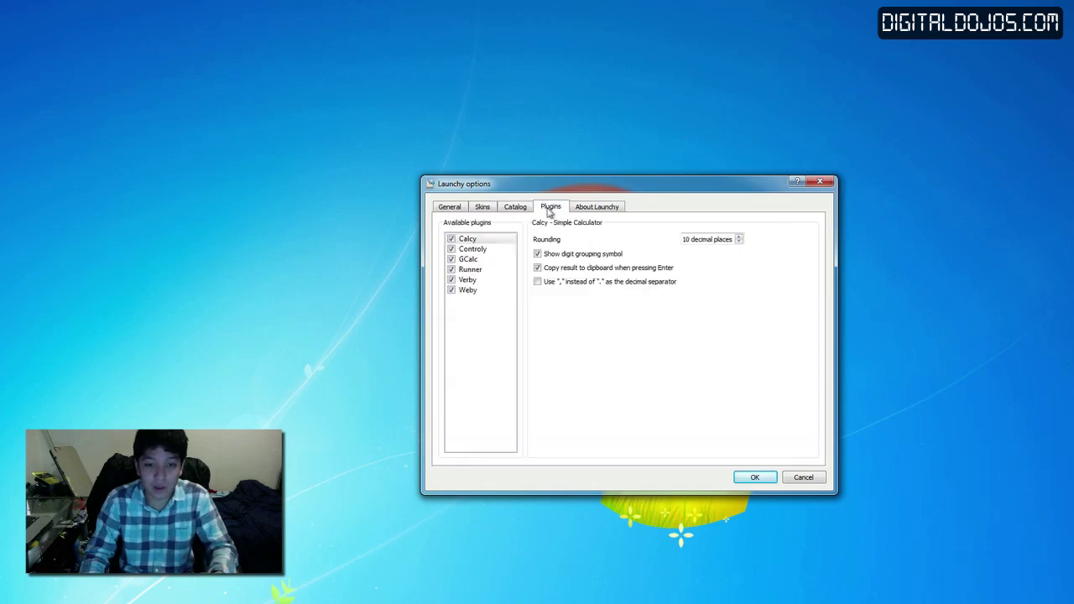
# - Review the settings of the GCalc, Verby, Runner and Calcy plugins, and accept the options
pyautogui.click(481, 259)
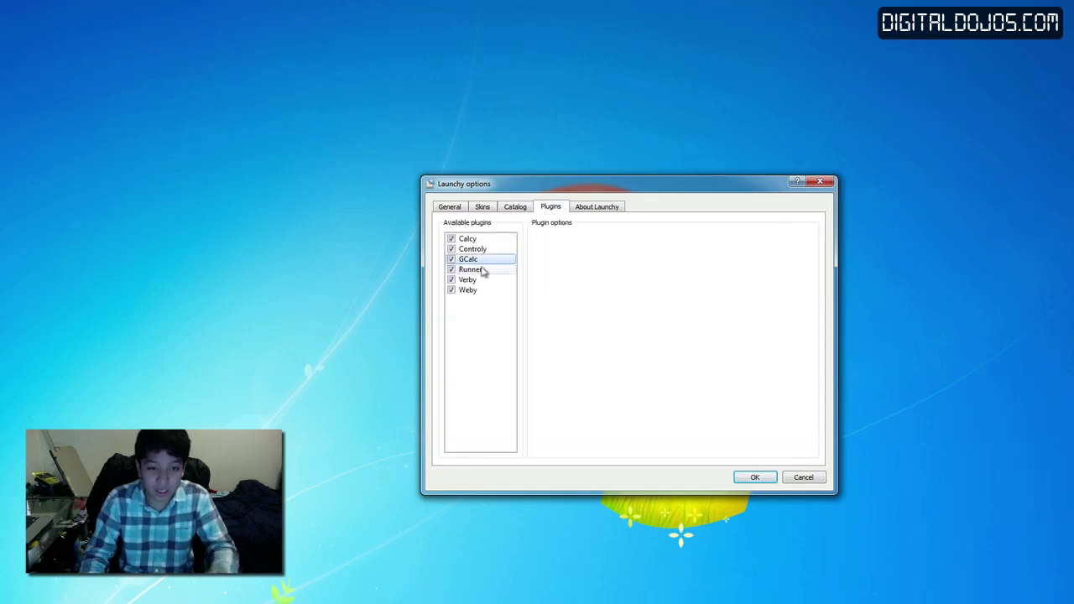
pyautogui.click(483, 271)
pyautogui.click(495, 279)
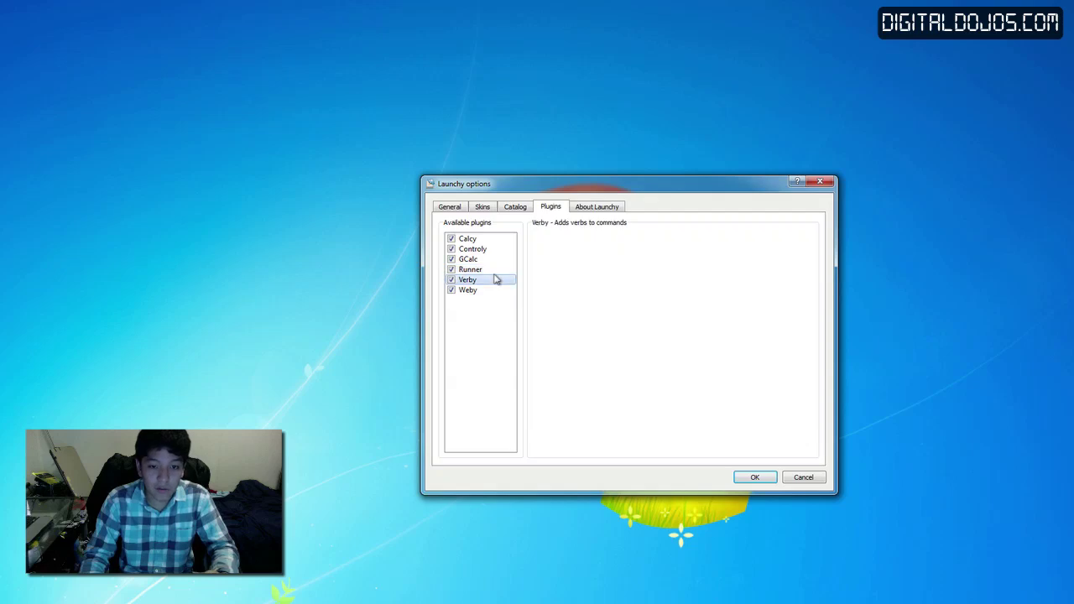
pyautogui.click(492, 270)
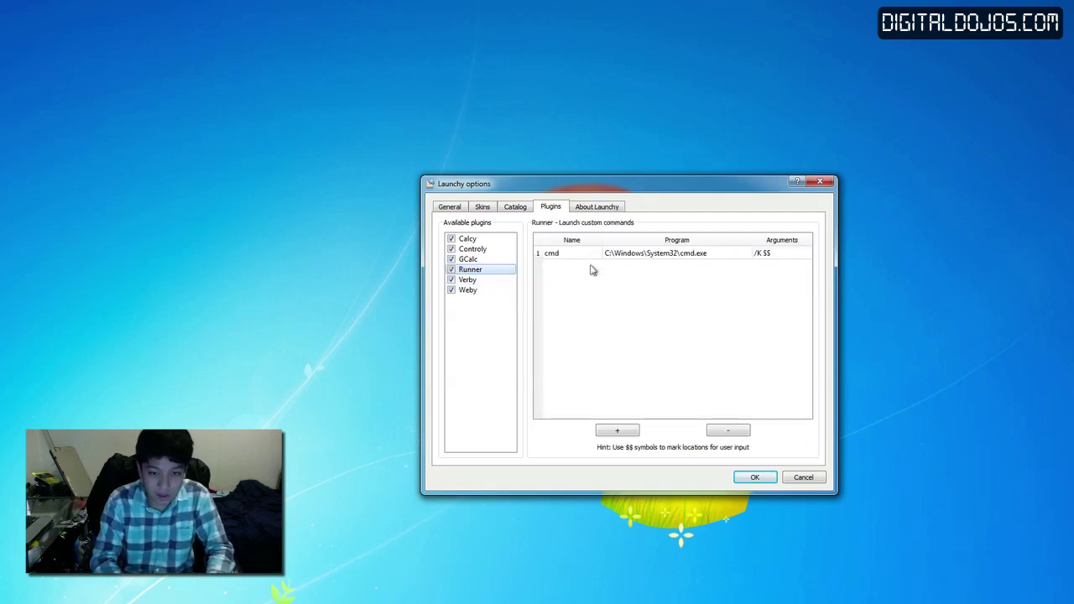
pyautogui.press('Home')
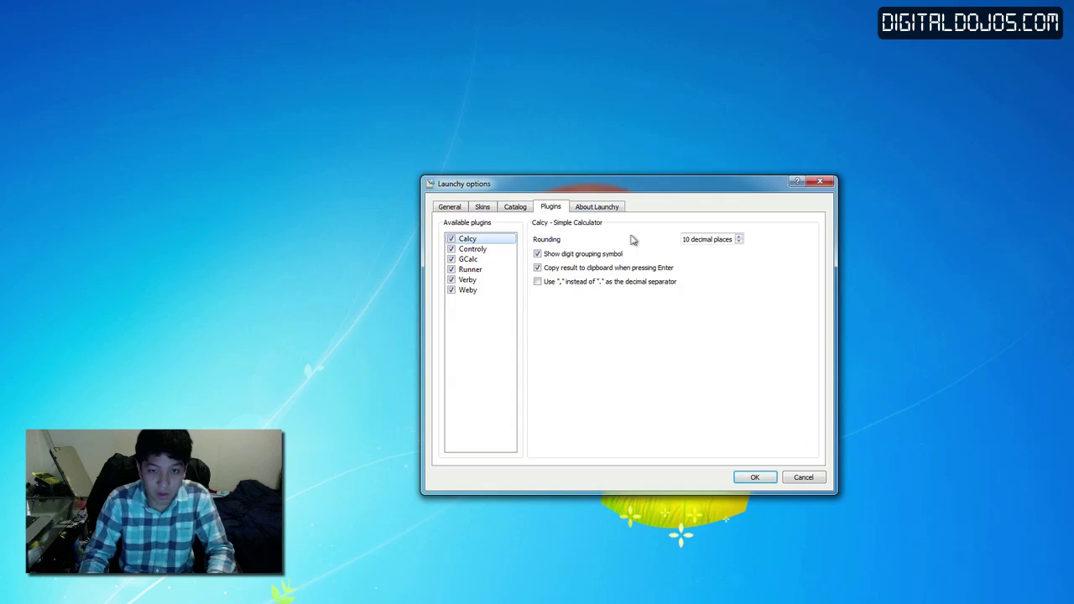
pyautogui.click(765, 475)
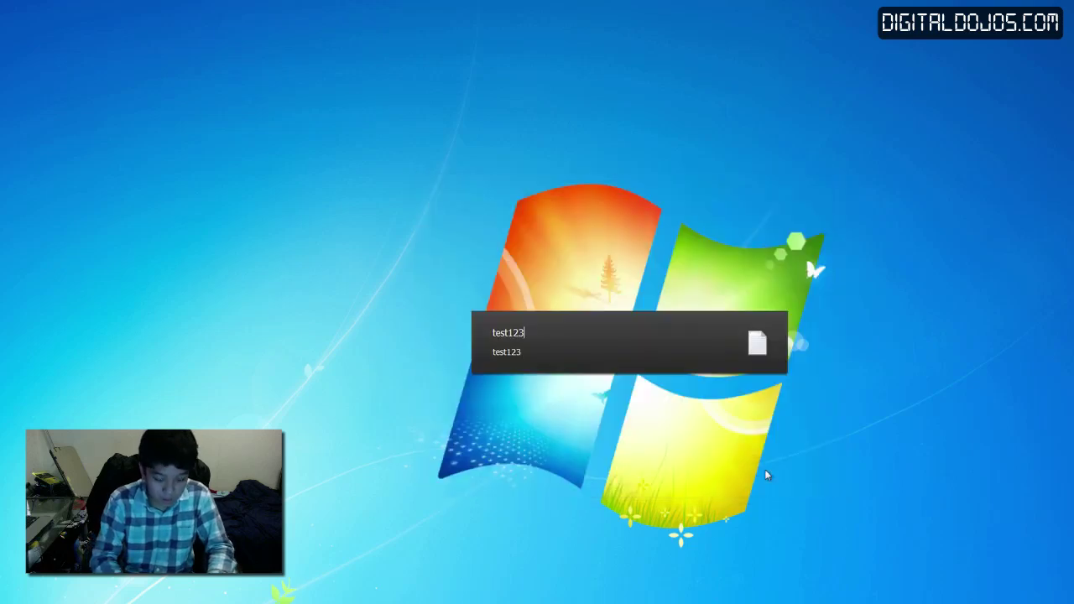
# - Launch the command prompt by replacing the launcher's search text with cmd, and close its window after moving it toward the desktop's centre
pyautogui.press('BackSpace')
pyautogui.press('BackSpace')
pyautogui.press('BackSpace')
pyautogui.press('BackSpace')
pyautogui.press('BackSpace')
pyautogui.press('BackSpace')
pyautogui.write('c')
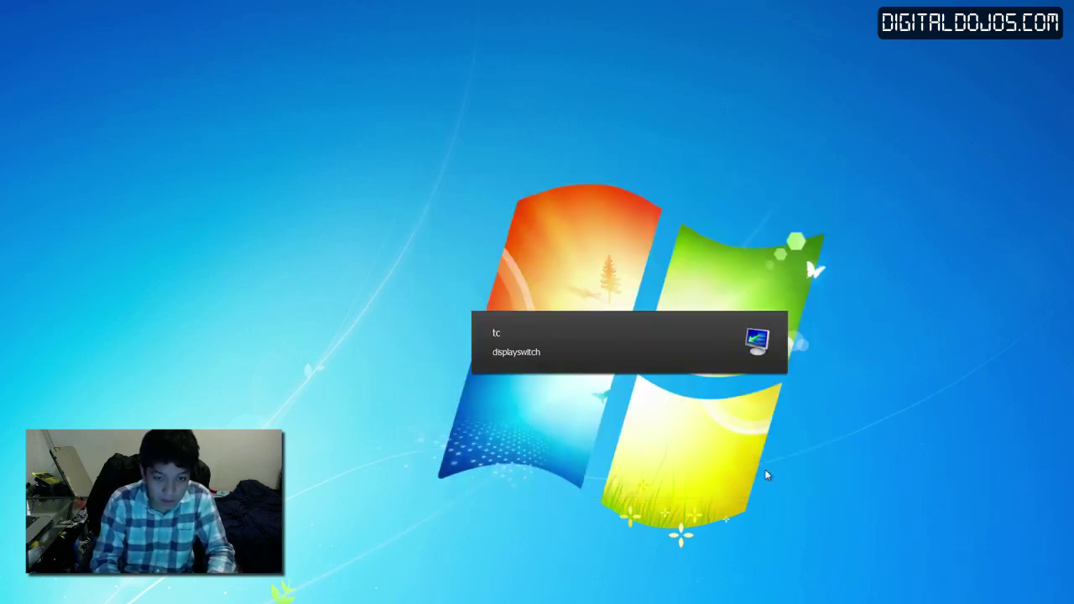
pyautogui.press('BackSpace')
pyautogui.press('BackSpace')
pyautogui.write('cmd')
pyautogui.press('Return')
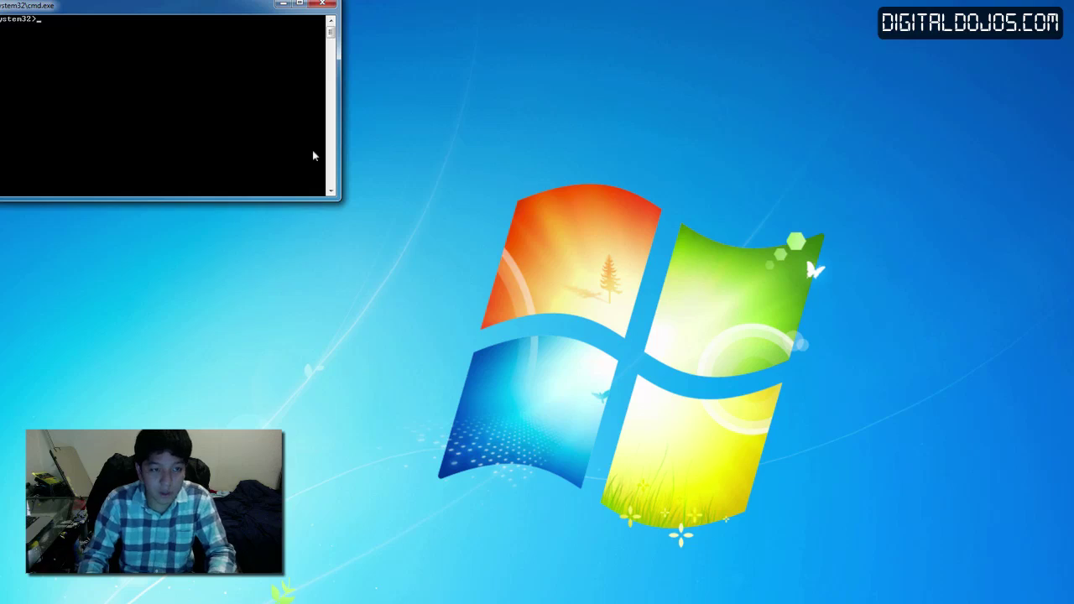
pyautogui.moveTo(182, 9); pyautogui.dragTo(586, 202)
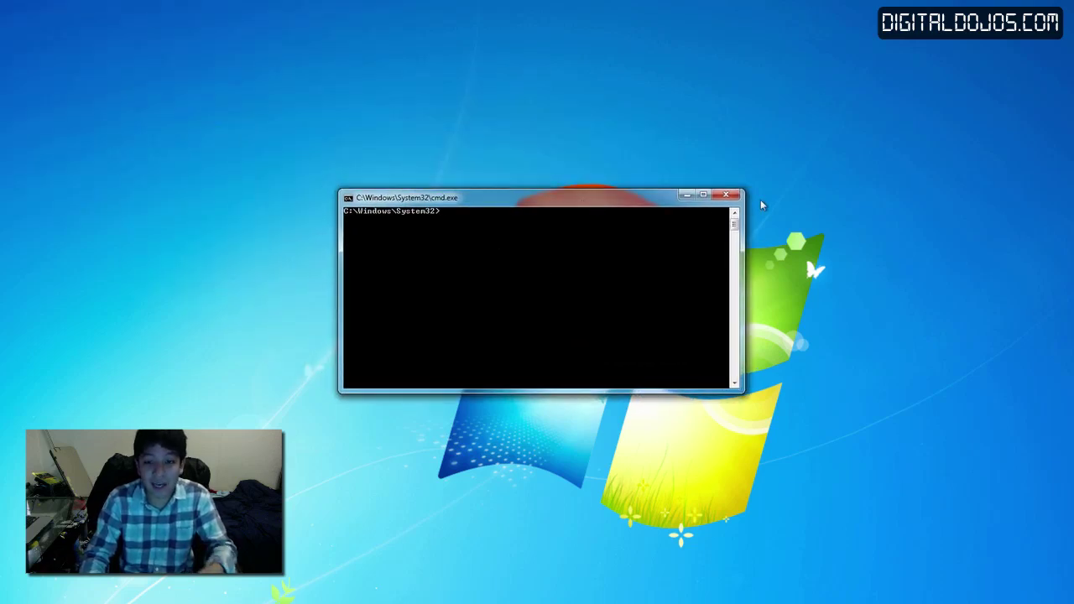
pyautogui.click(726, 195)
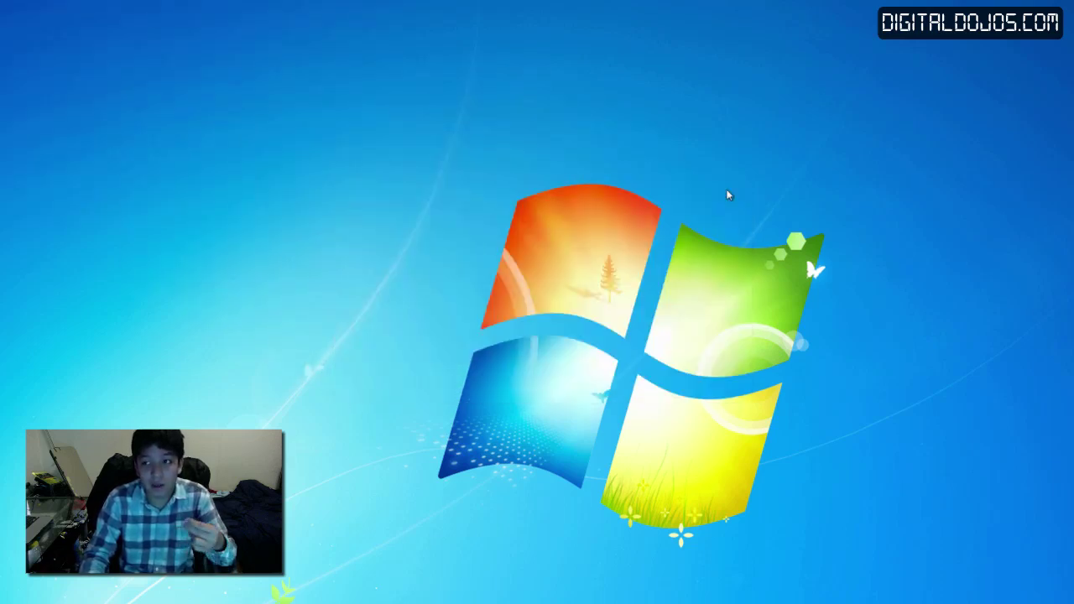